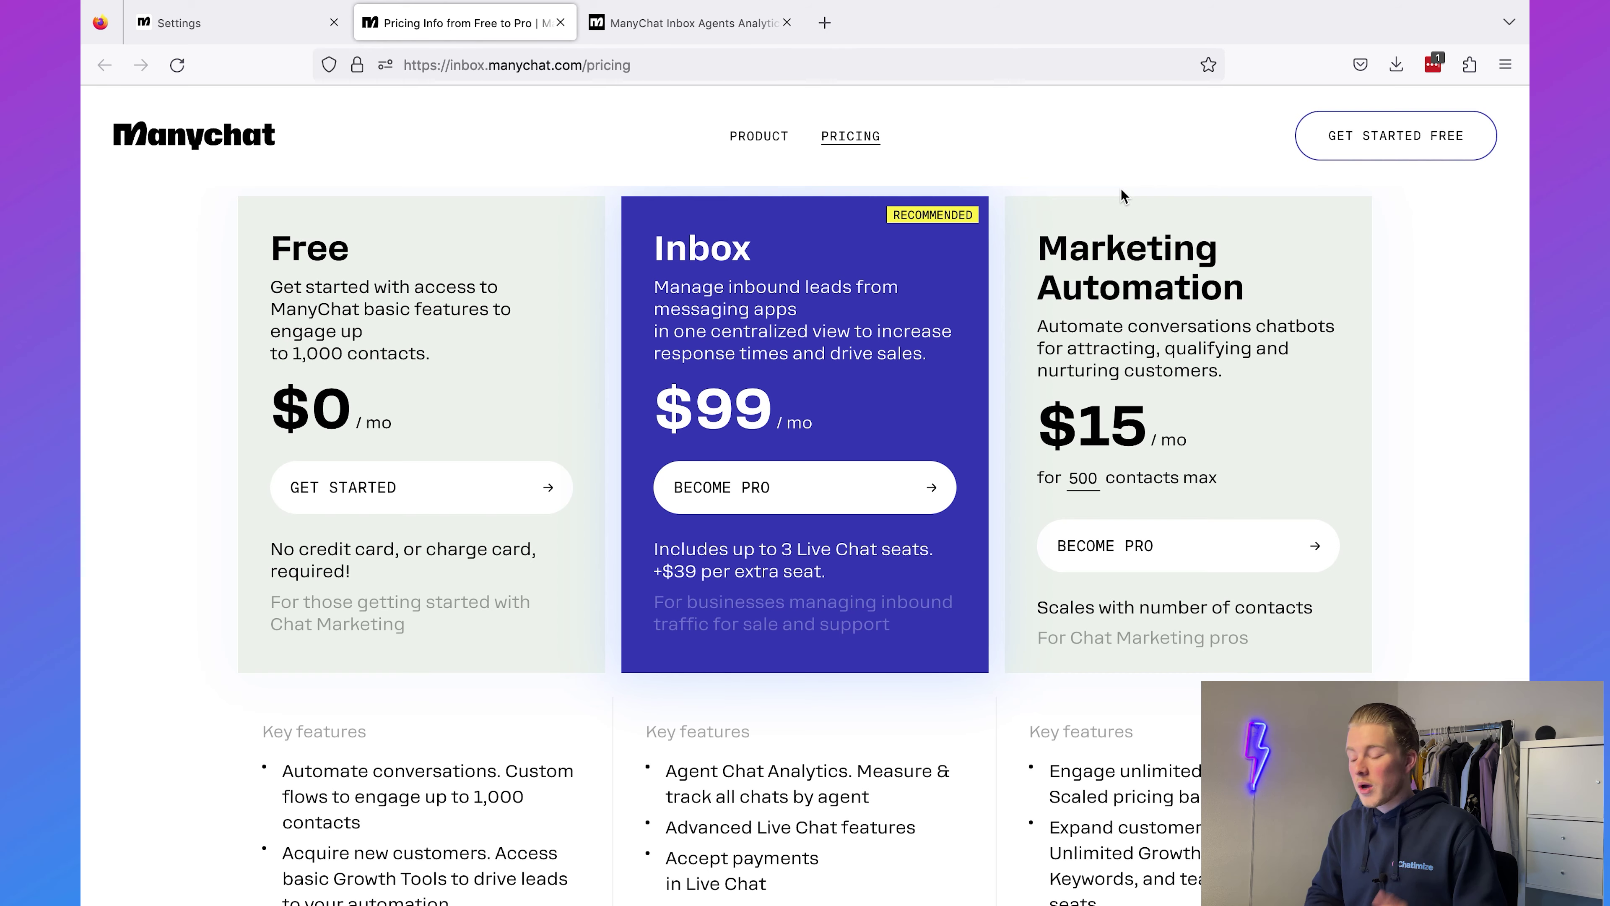
# Step: Review the Free plan's price and the Marketing Automation plan details on the pricing page
pyautogui.scroll(3, 948, 194)
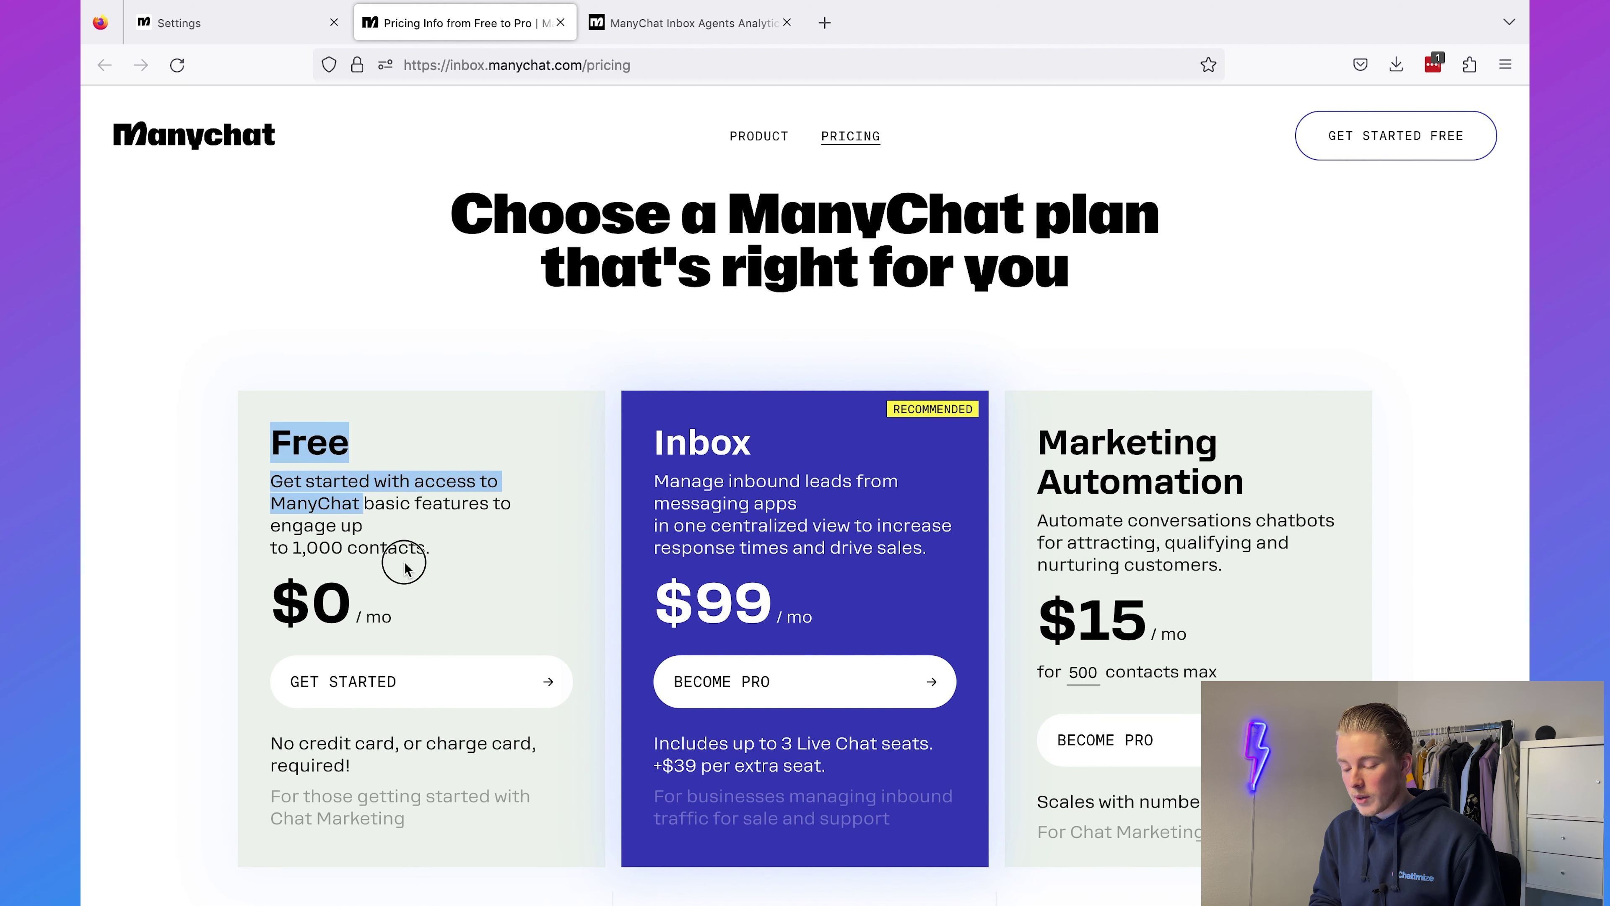
pyautogui.moveTo(419, 578); pyautogui.dragTo(270, 442)
pyautogui.click(271, 451)
pyautogui.moveTo(1031, 438); pyautogui.dragTo(1257, 646)
pyautogui.click(1266, 643)
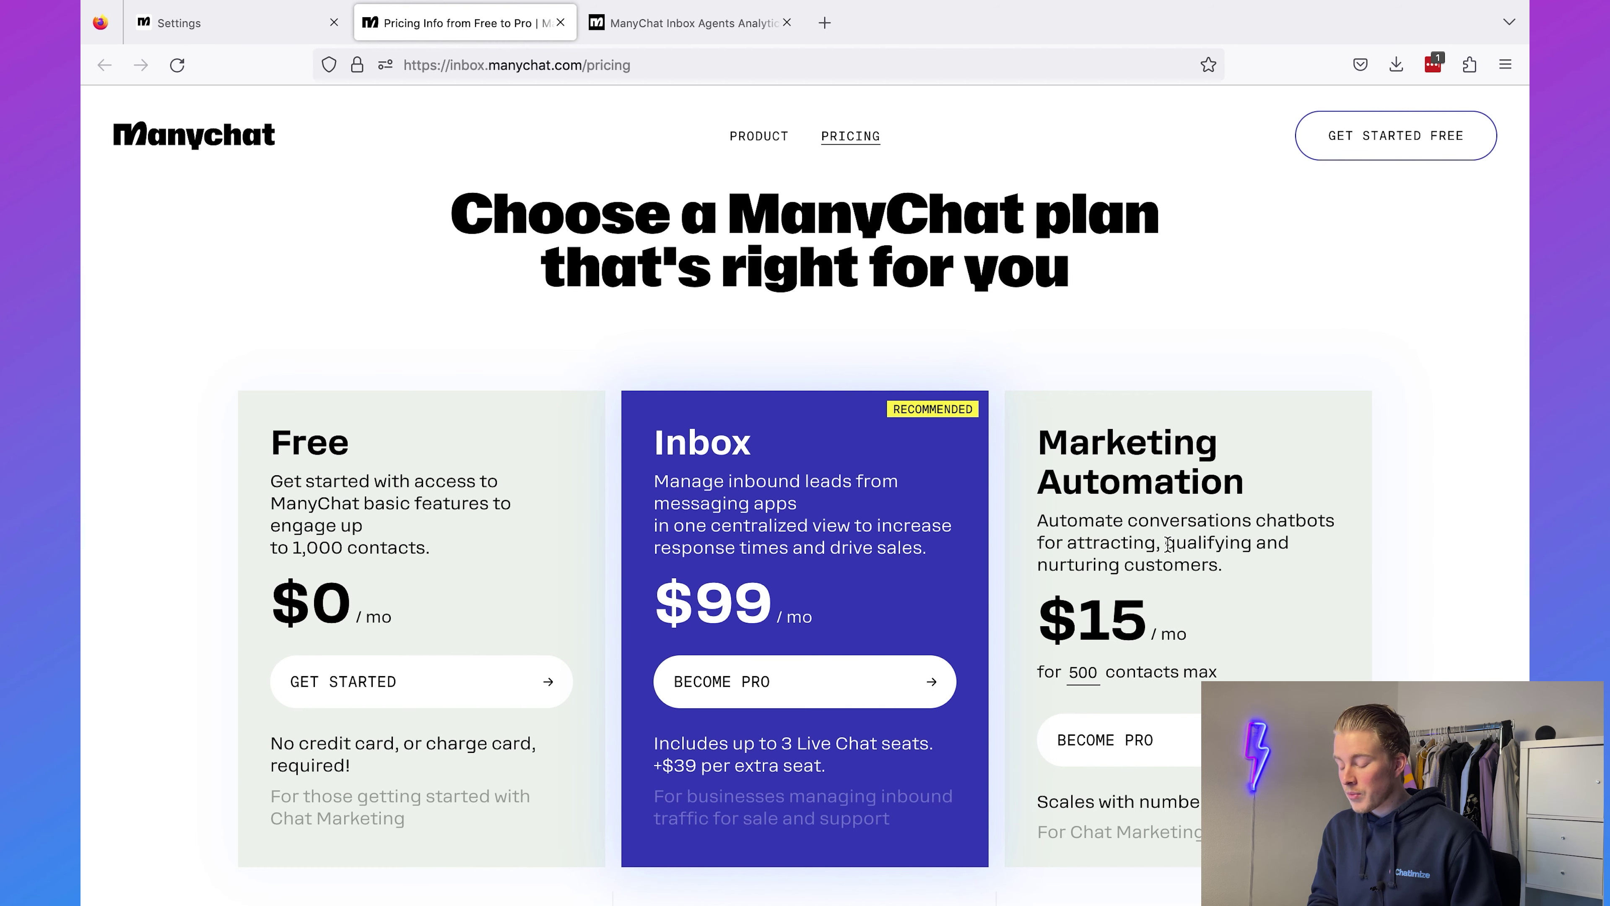
pyautogui.scroll(-1, 1168, 544)
pyautogui.moveTo(665, 349); pyautogui.dragTo(800, 411)
pyautogui.click(815, 438)
# Step: Read the Marketing Automation heading and the Inbox plan description
pyautogui.scroll(1, 817, 440)
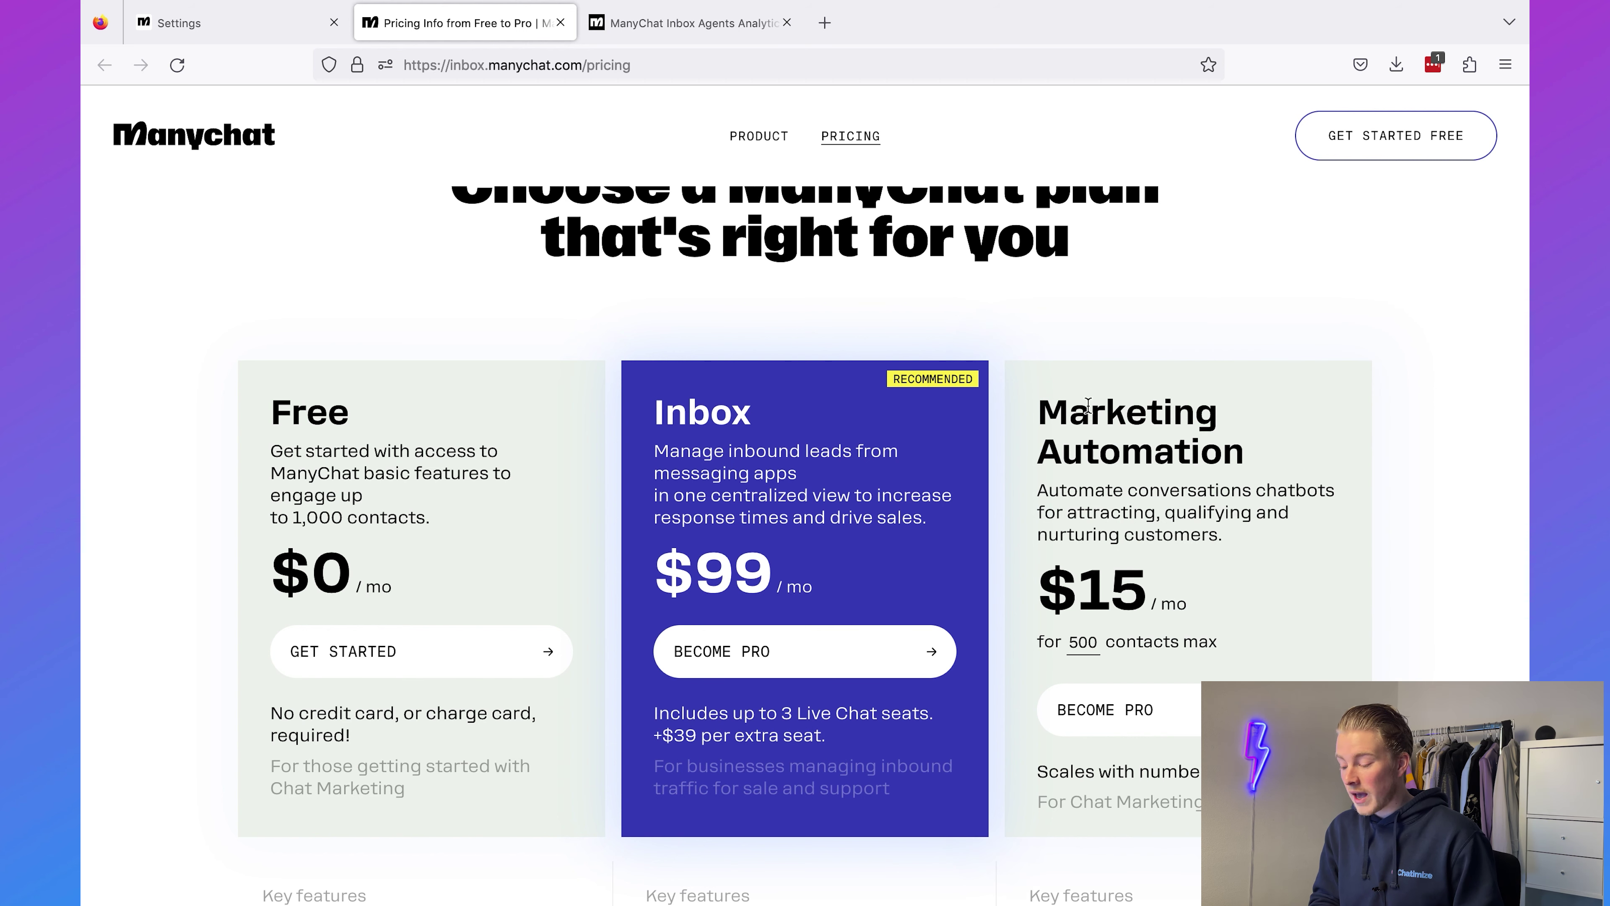
pyautogui.moveTo(1035, 407); pyautogui.dragTo(1337, 493)
pyautogui.click(1339, 496)
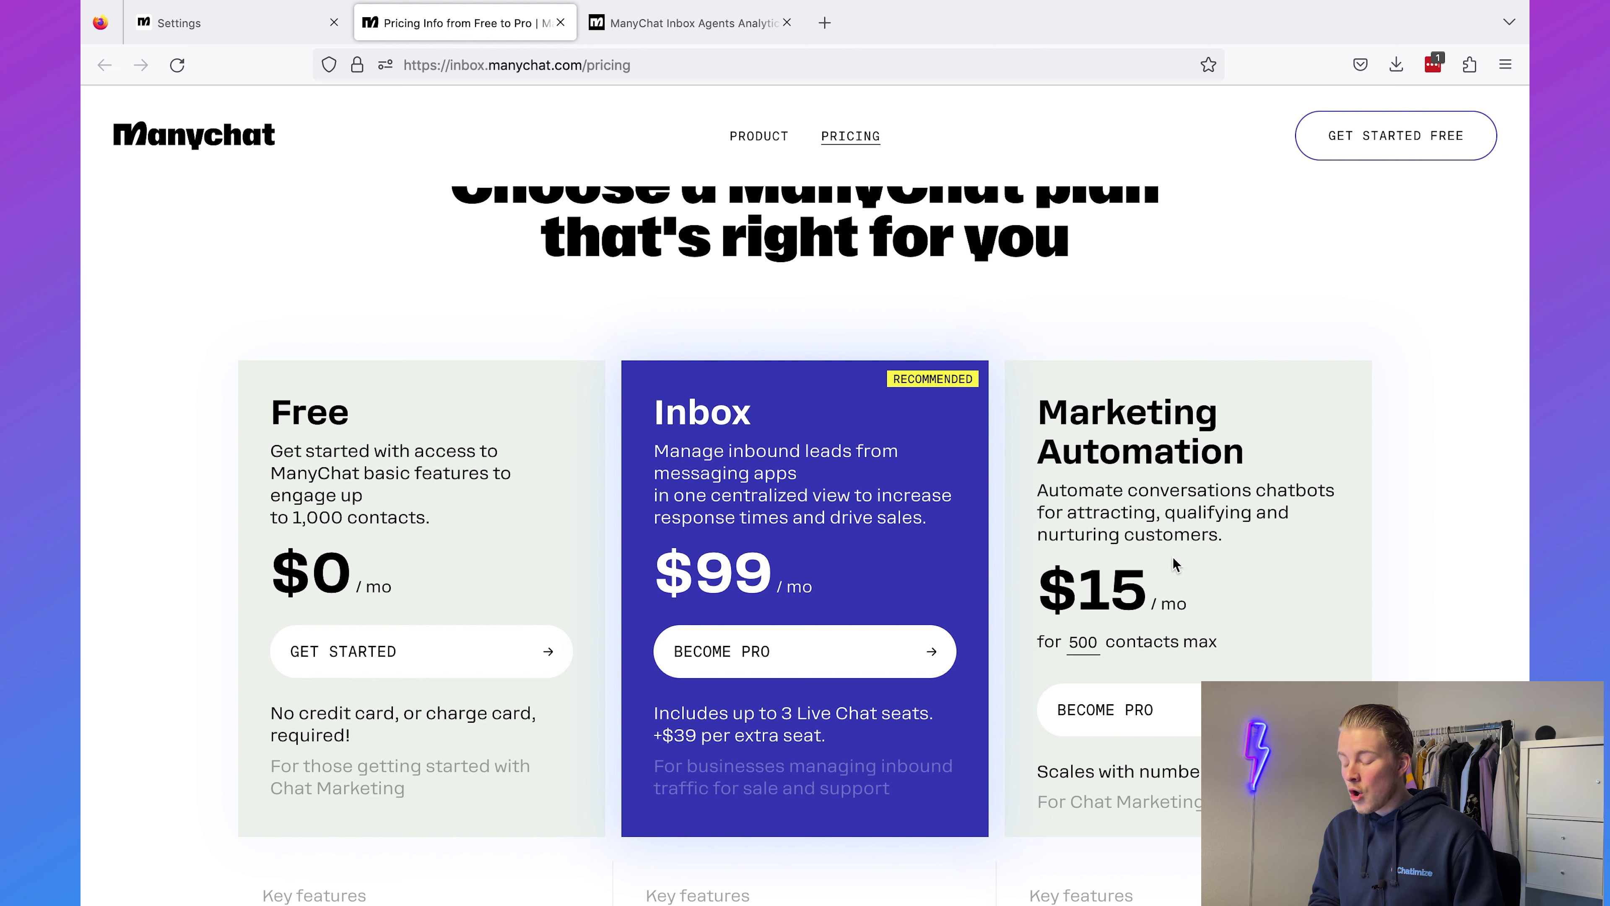
pyautogui.moveTo(650, 409); pyautogui.dragTo(935, 536)
pyautogui.click(936, 538)
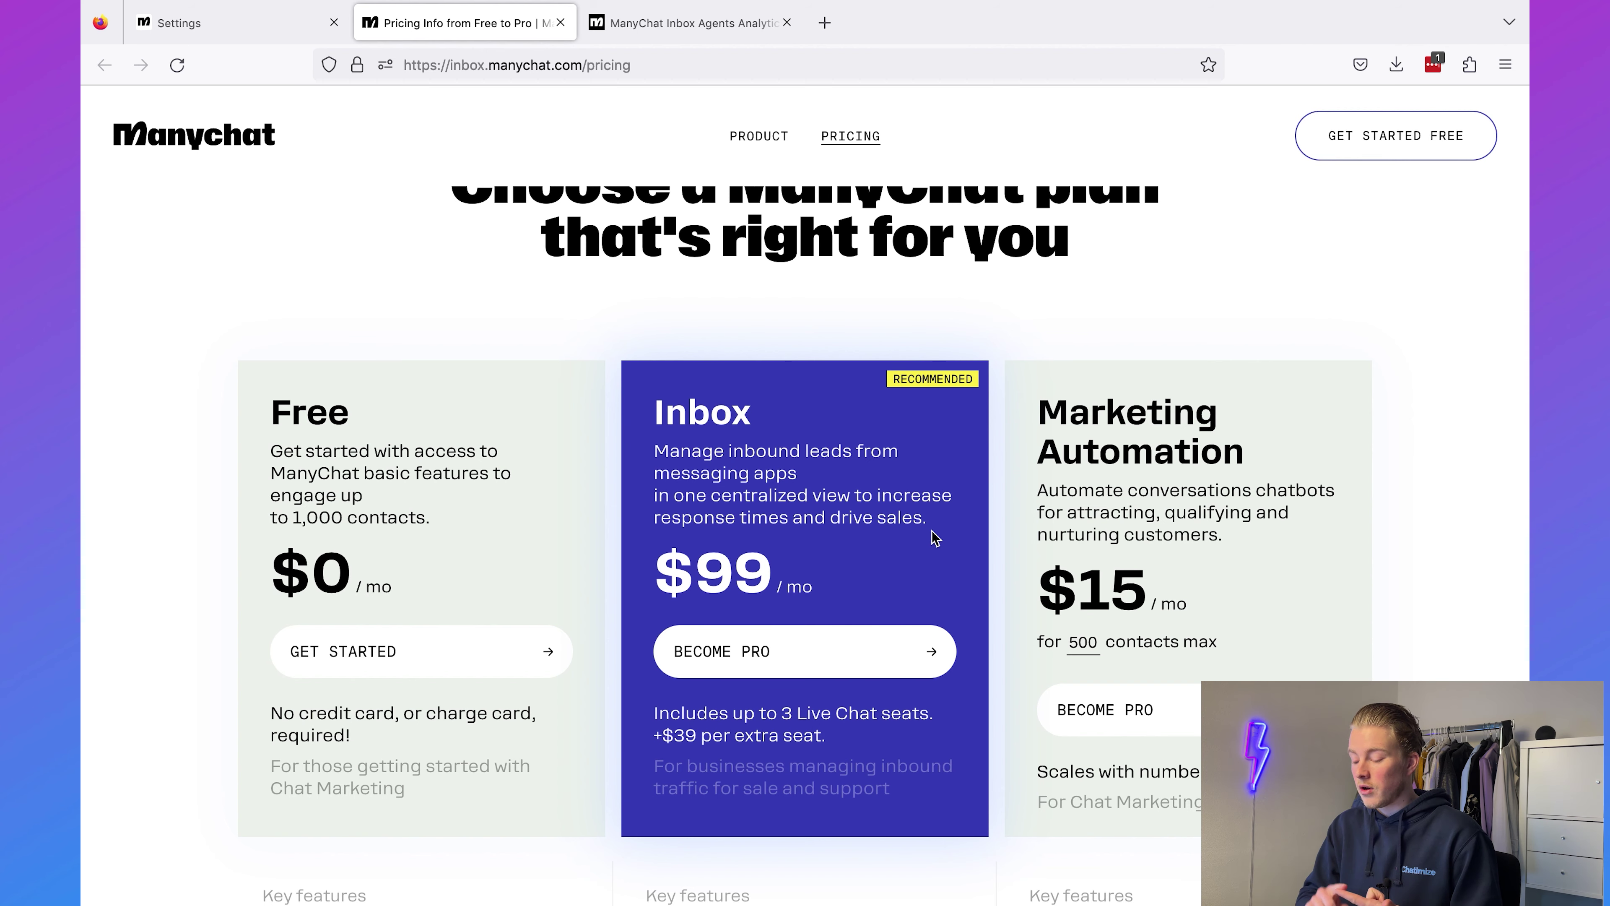
# Step: Check the Inbox plan's Agent Chat Analytics and Advanced Live Chat features, then open the Agents Analytics article
pyautogui.scroll(-4, 935, 538)
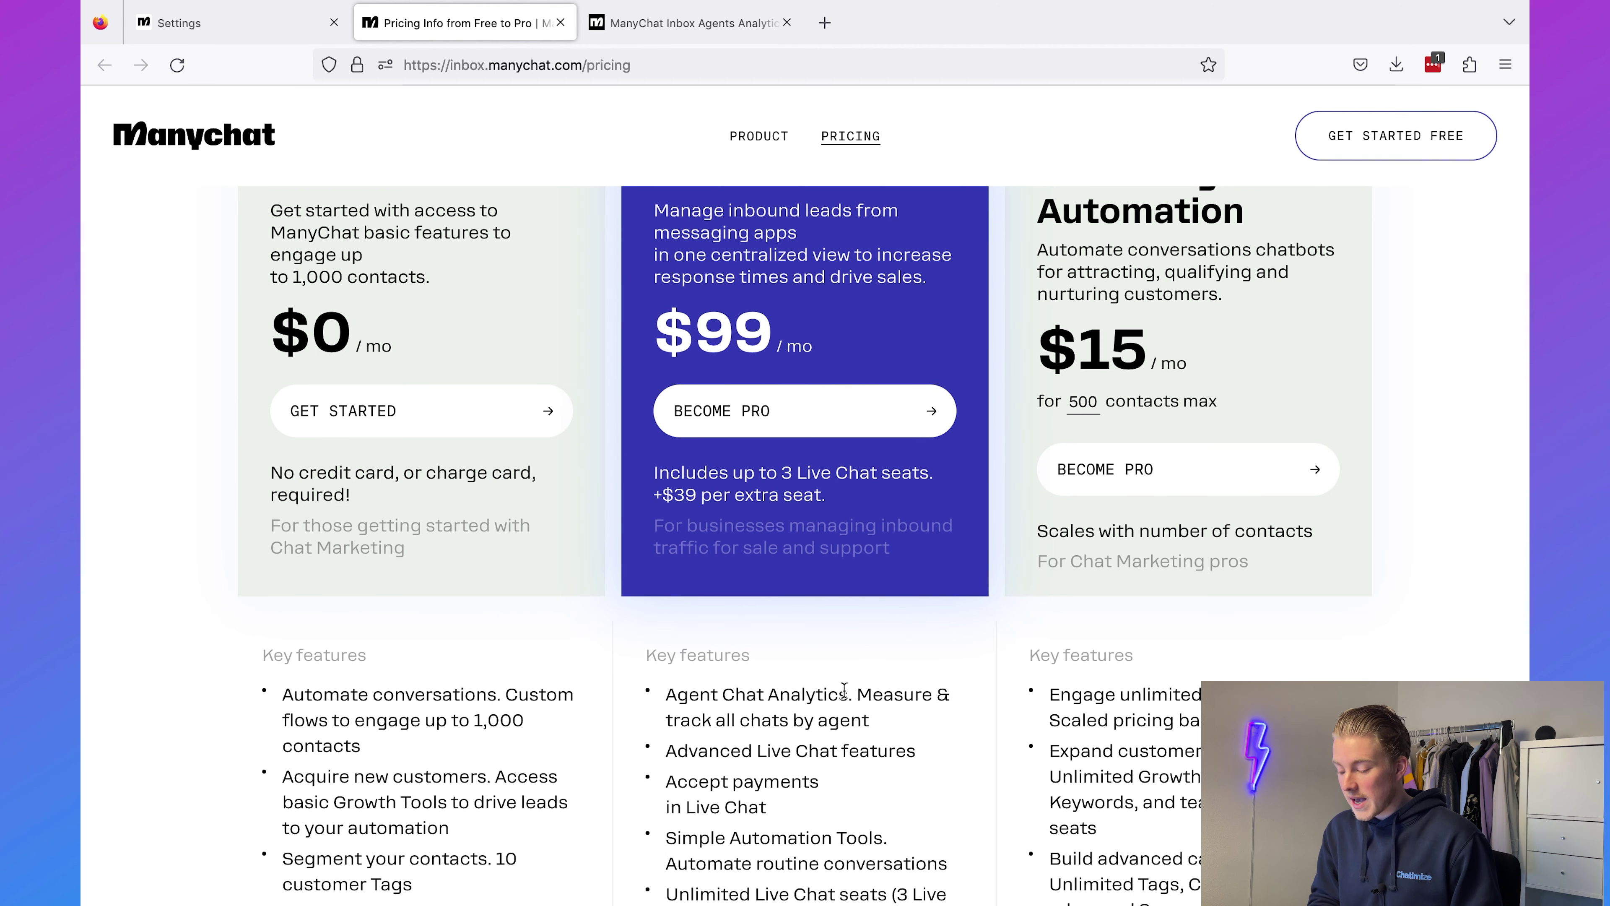
pyautogui.moveTo(806, 693); pyautogui.dragTo(669, 693)
pyautogui.moveTo(663, 752); pyautogui.dragTo(938, 751)
pyautogui.click(930, 751)
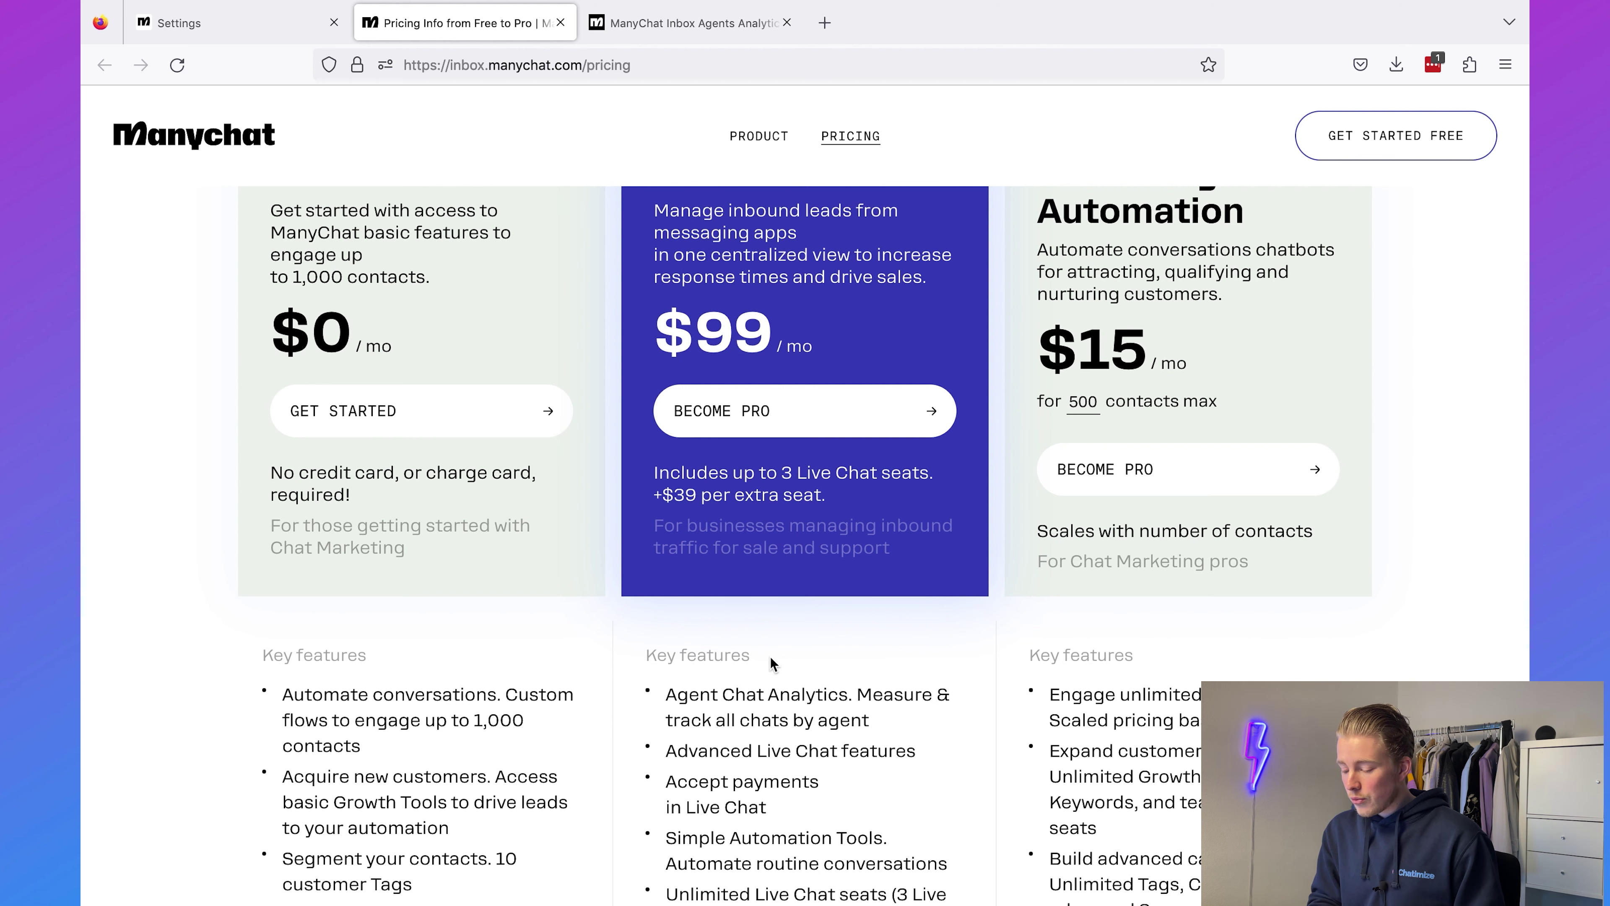
pyautogui.moveTo(660, 694); pyautogui.dragTo(873, 695)
pyautogui.click(772, 725)
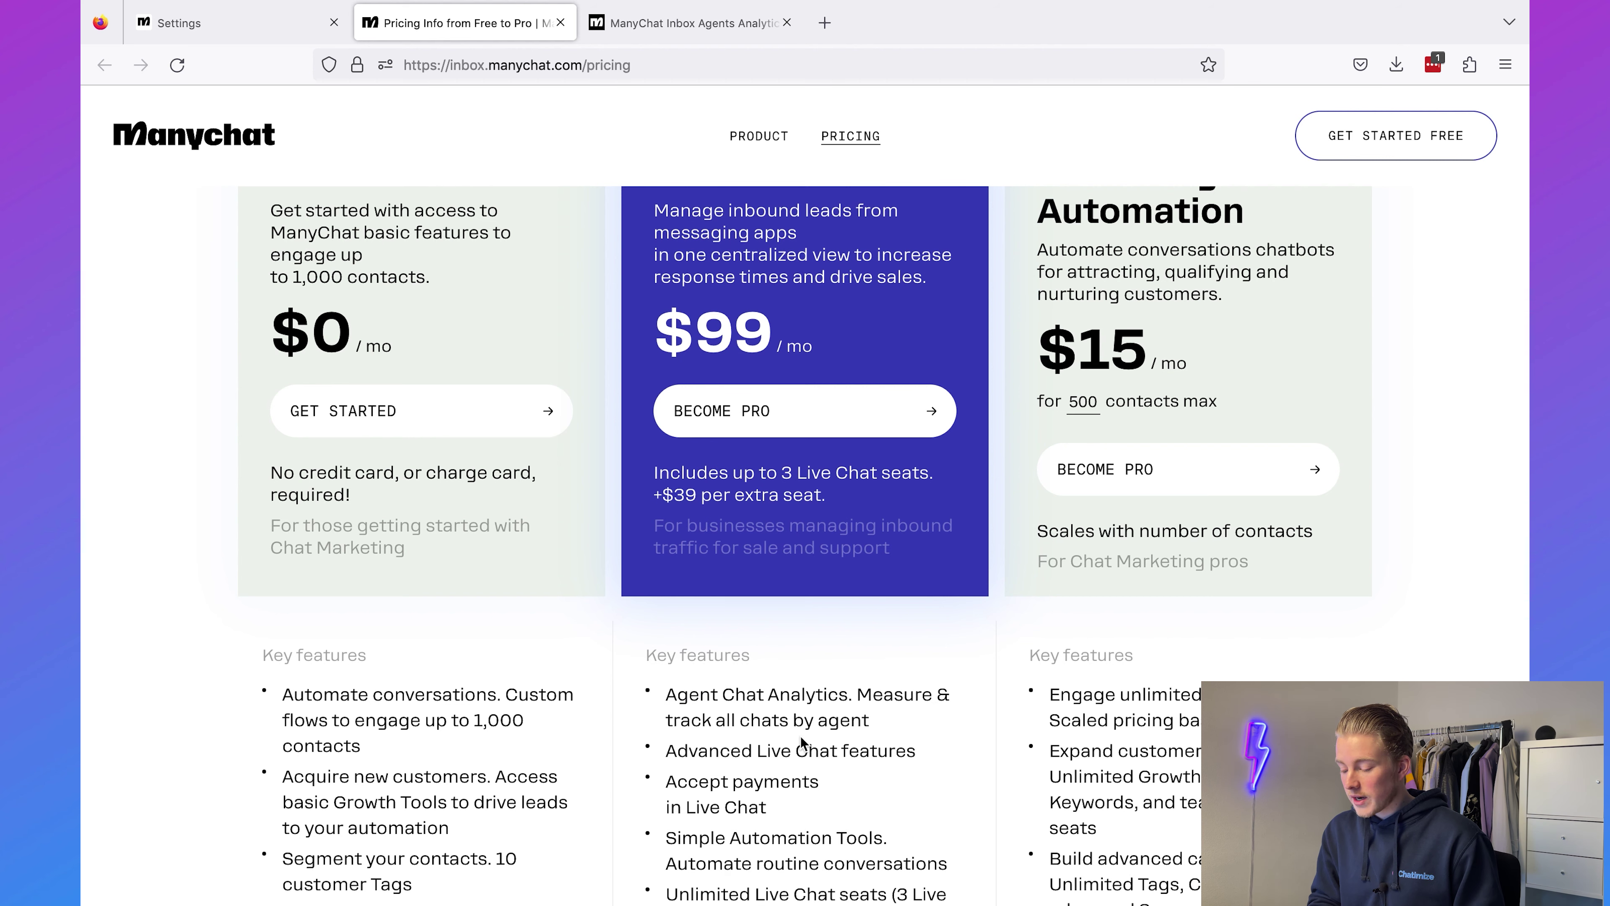
pyautogui.click(643, 23)
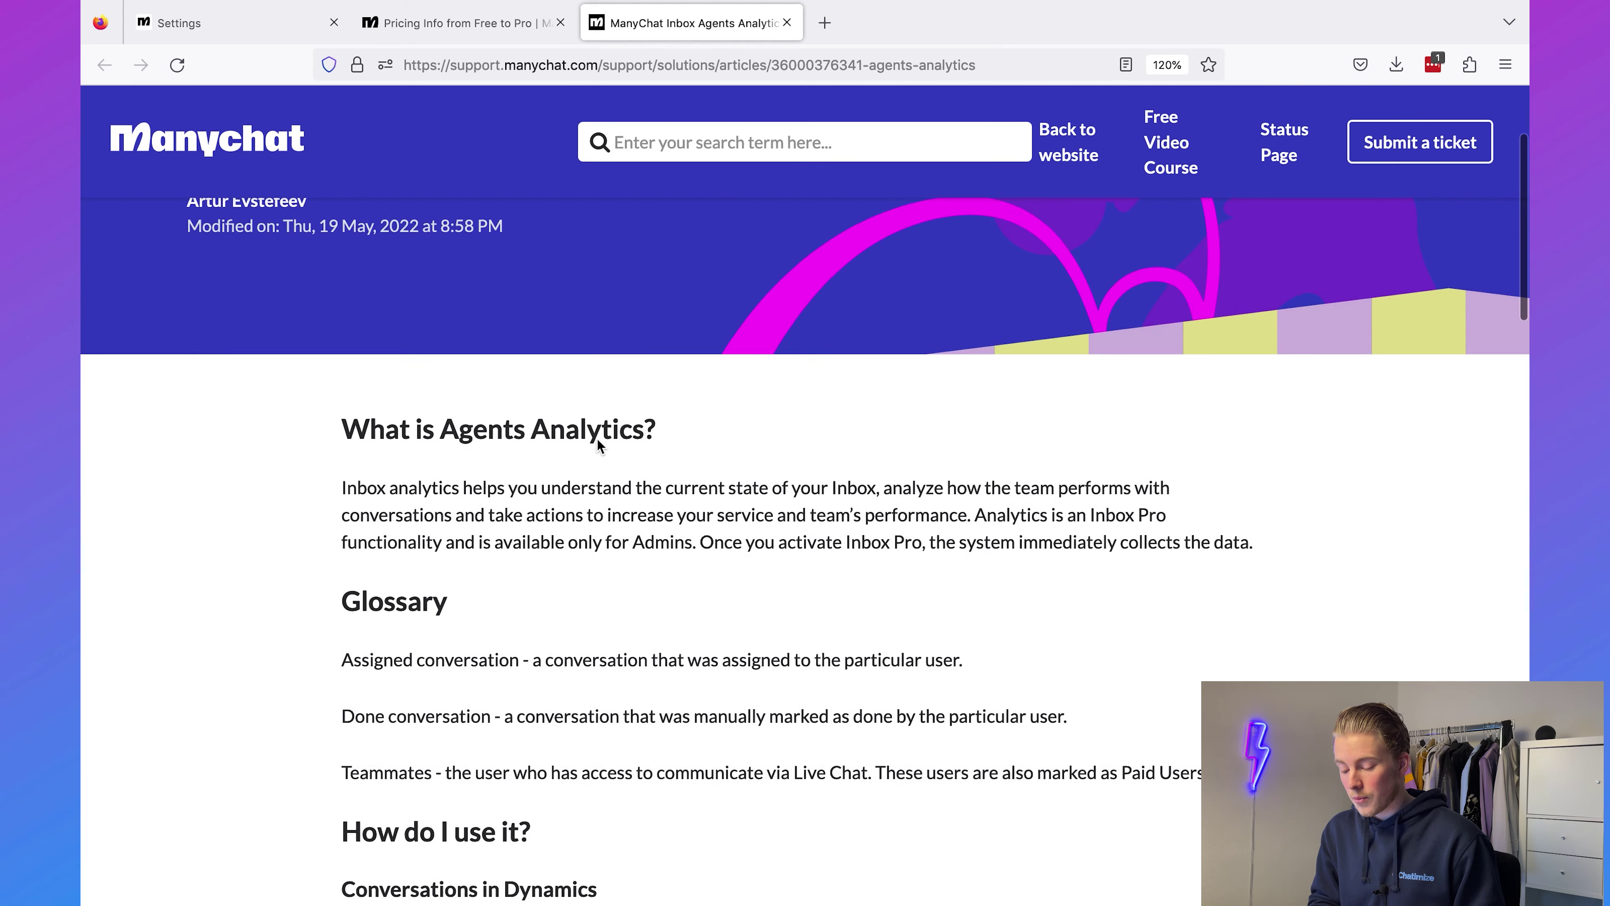
# Step: Scroll through the Agents Analytics article's charts down to the Breakdown by teammates chart
pyautogui.scroll(-3, 598, 438)
pyautogui.scroll(-8, 601, 393)
pyautogui.scroll(4, 605, 276)
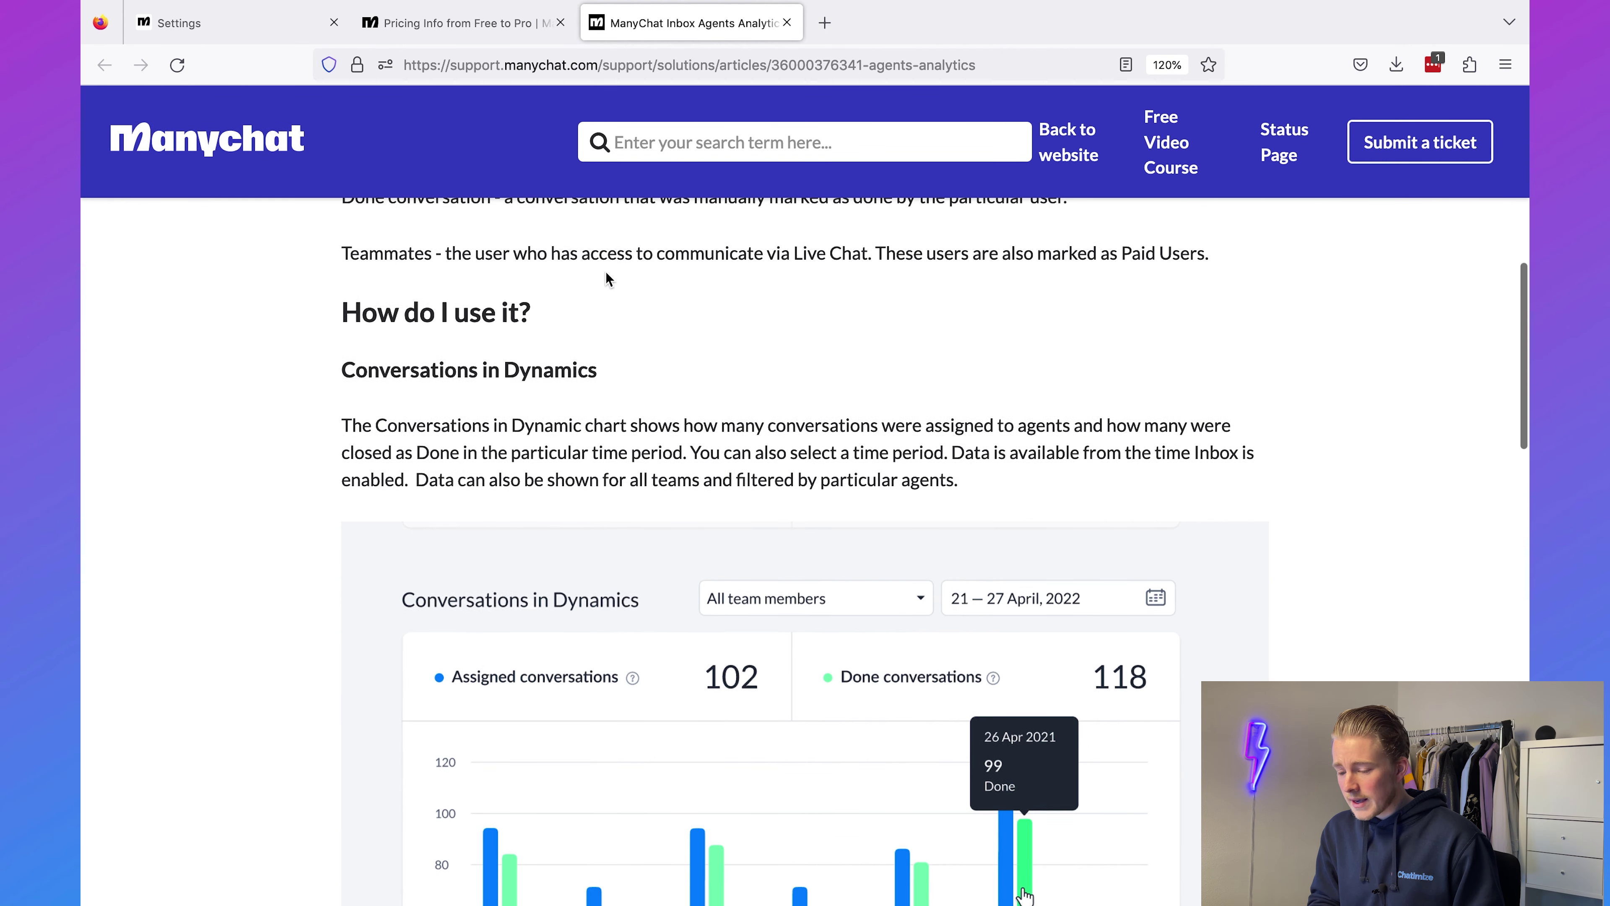
pyautogui.scroll(-3, 619, 436)
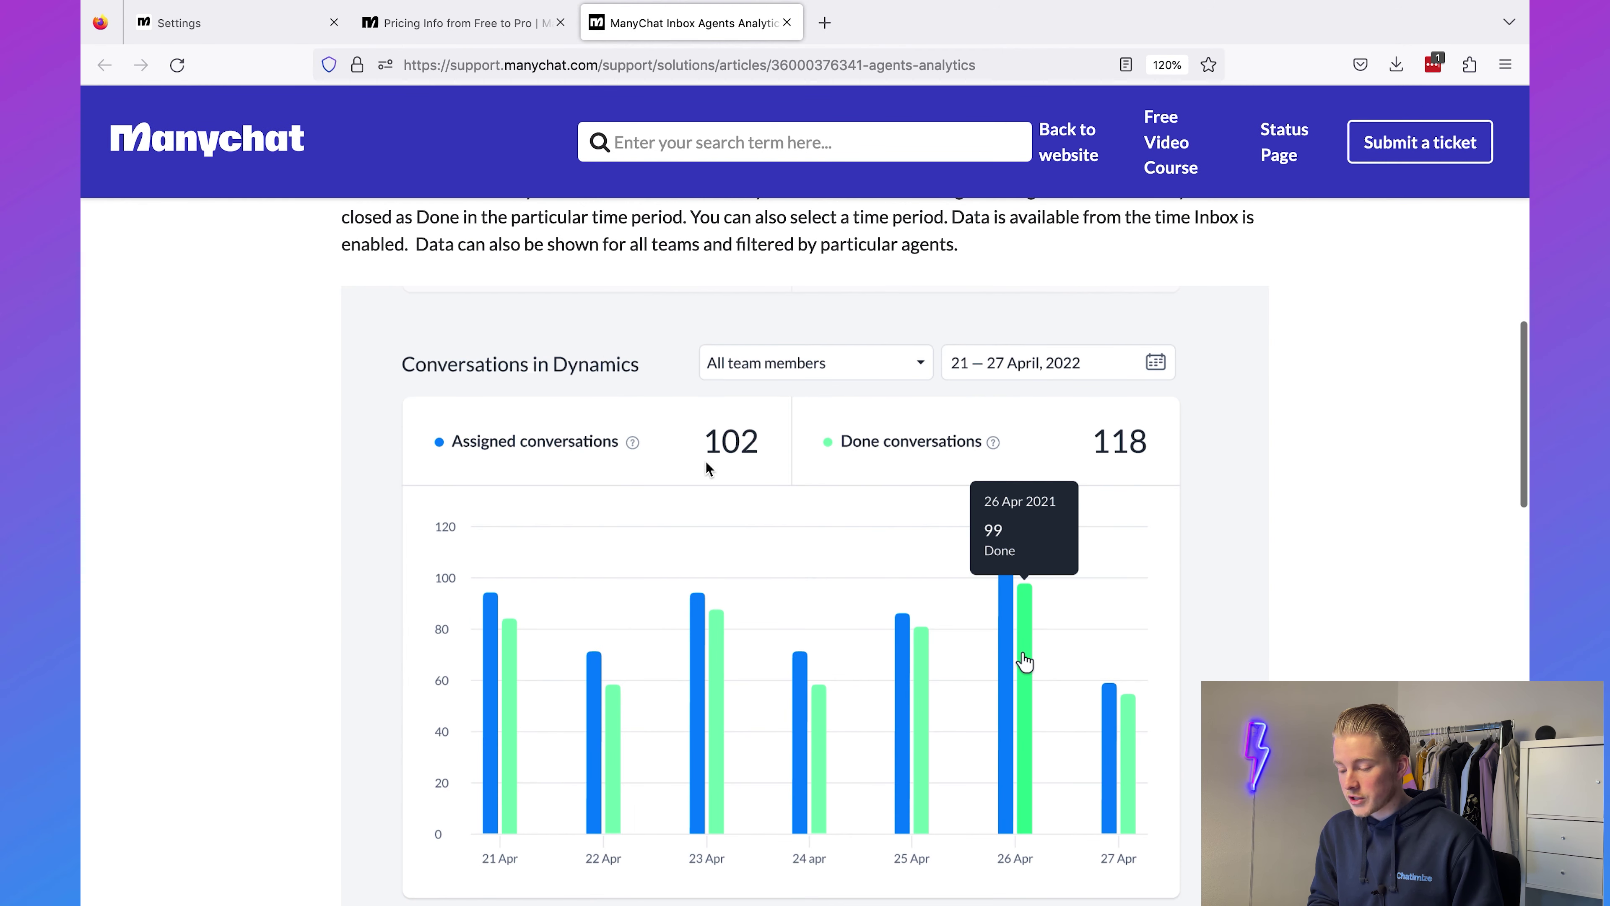
pyautogui.scroll(-1, 669, 444)
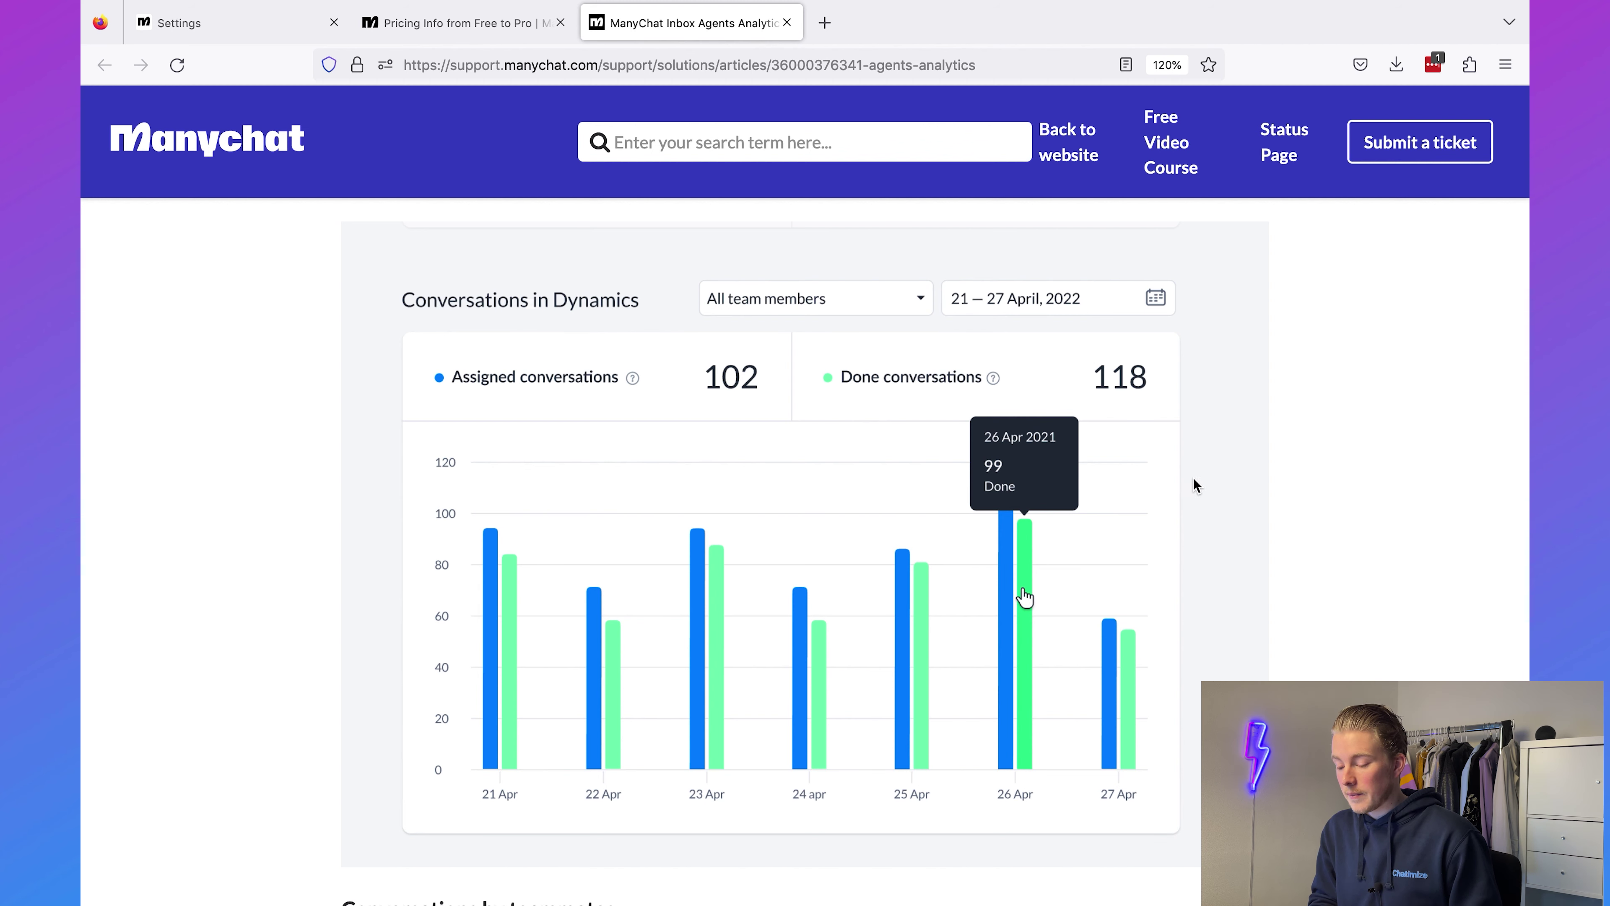
pyautogui.scroll(-8, 1194, 480)
pyautogui.scroll(-4, 1198, 396)
pyautogui.scroll(1, 1203, 313)
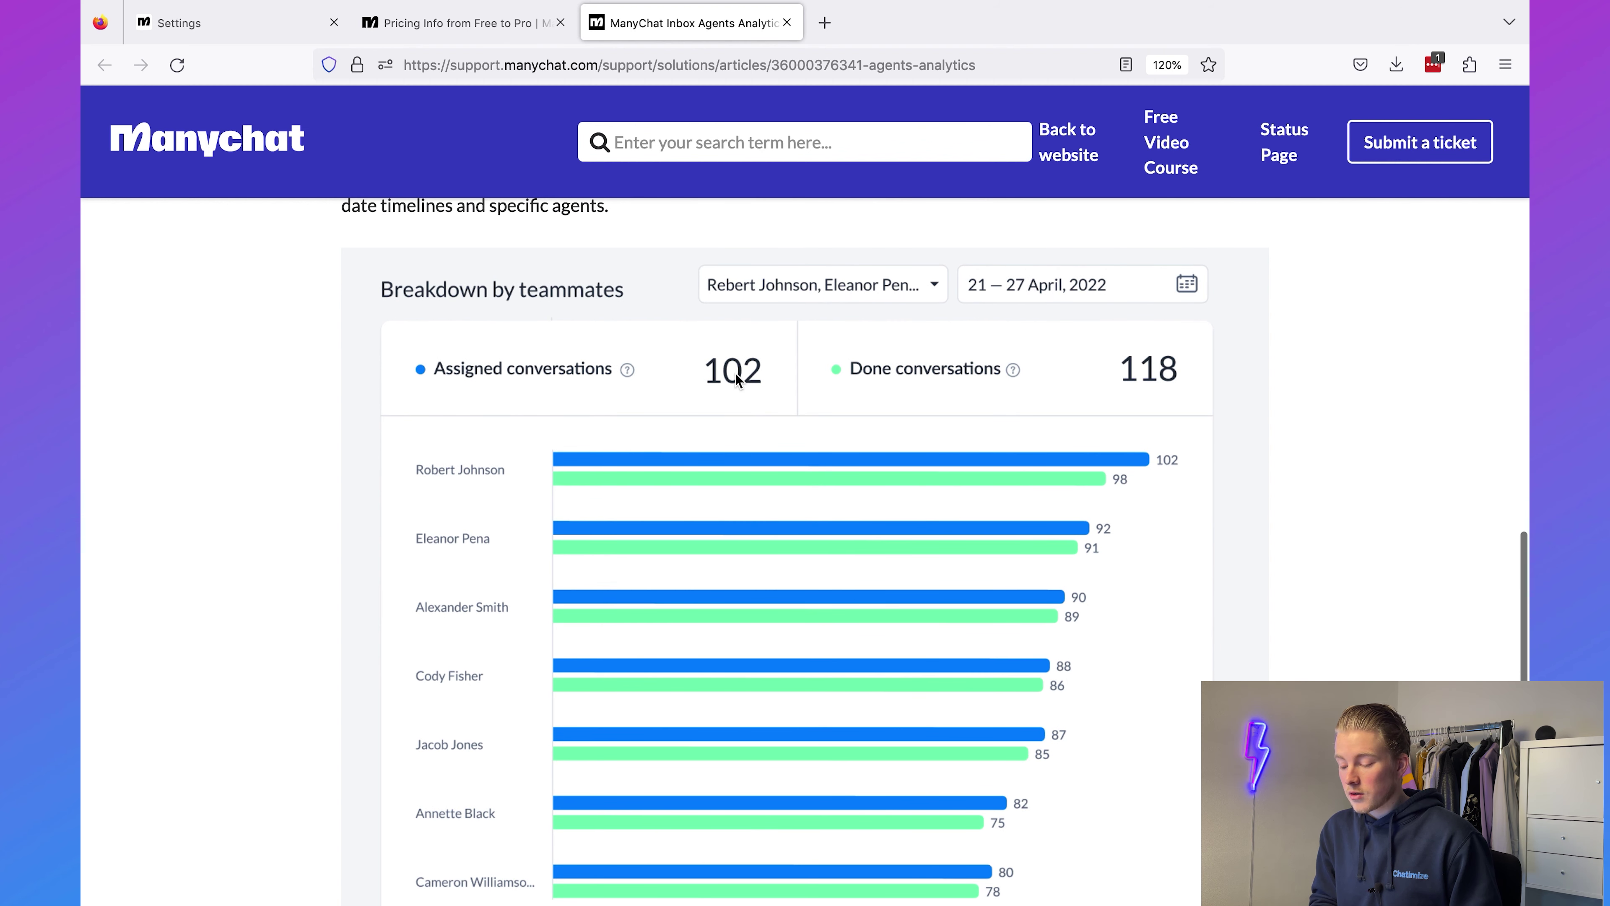
pyautogui.scroll(-1, 1152, 380)
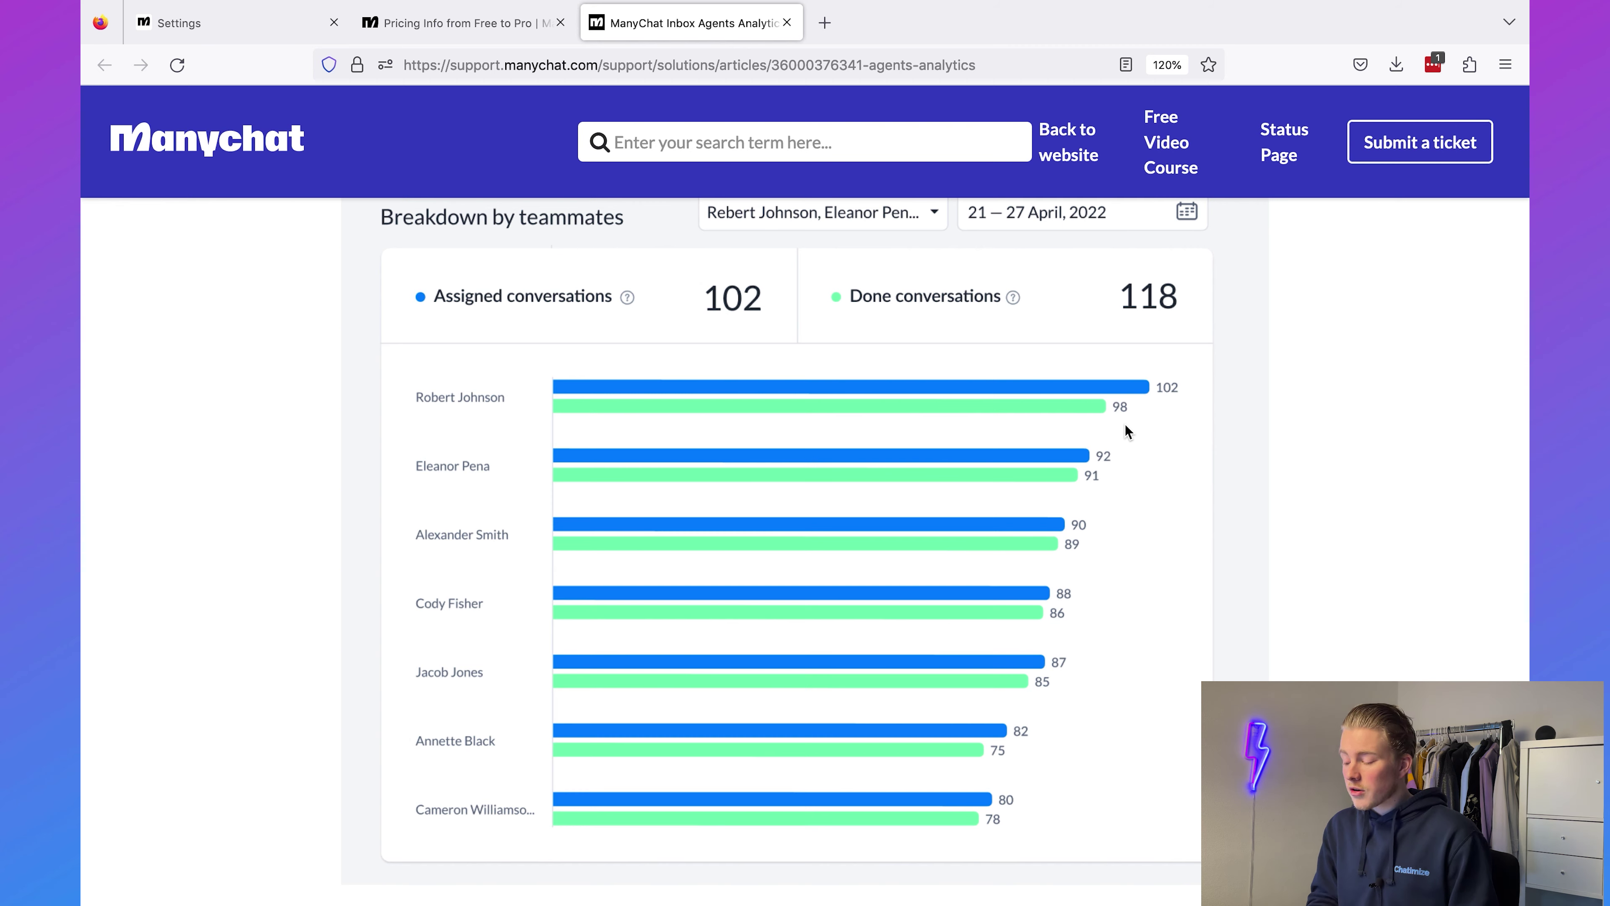
# Step: Return briefly to the pricing page, then switch to Settings > General
pyautogui.click(437, 26)
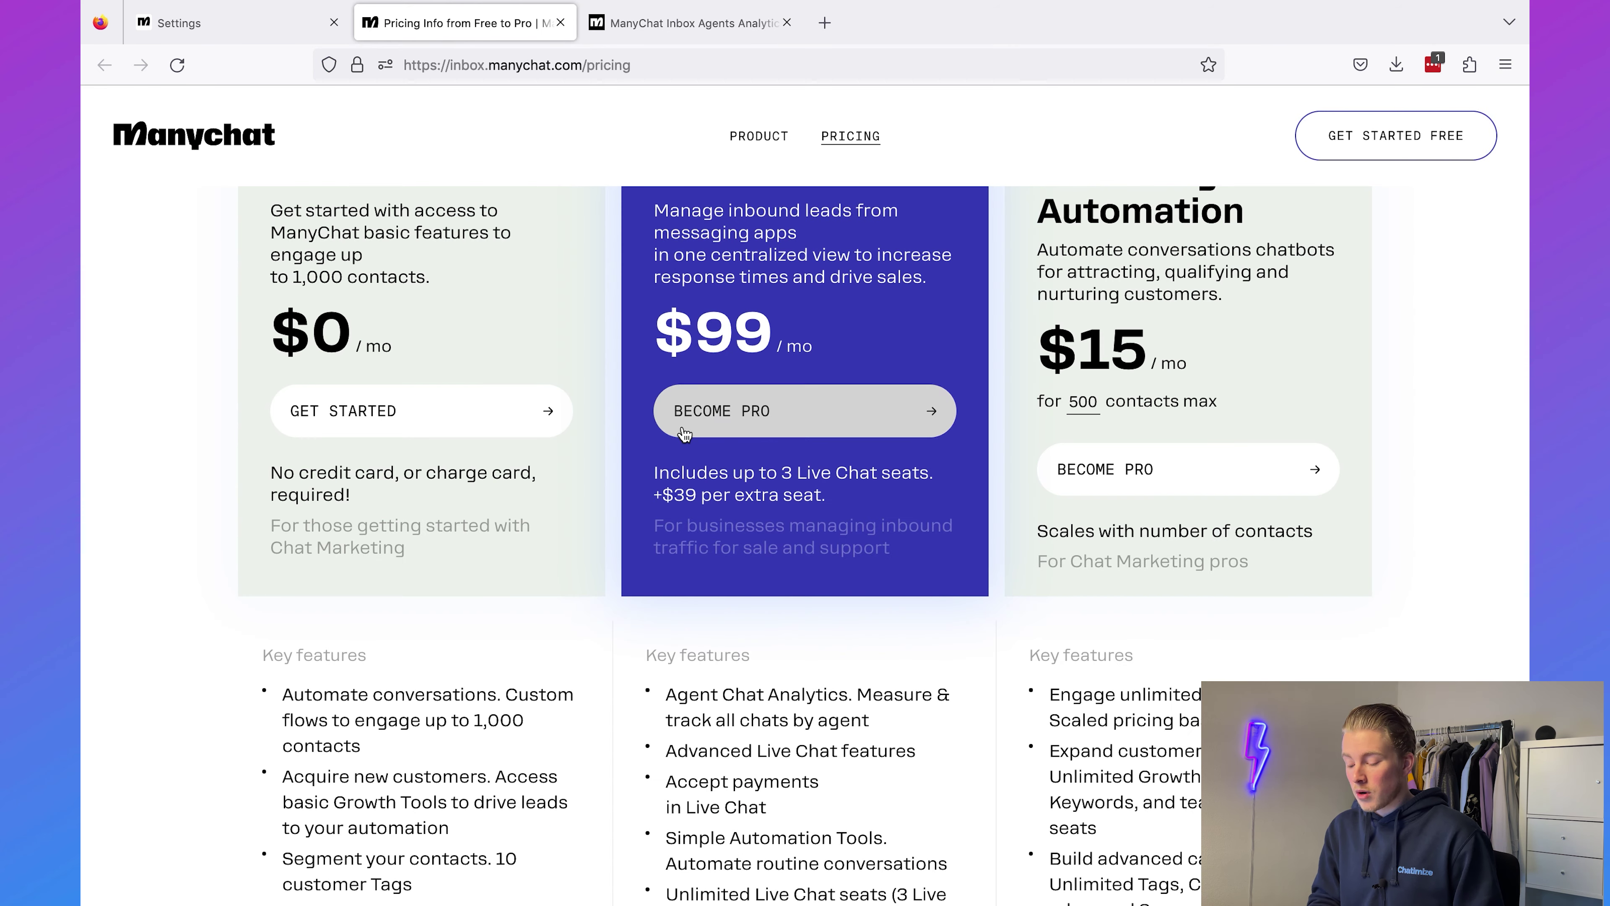
pyautogui.scroll(-3, 685, 424)
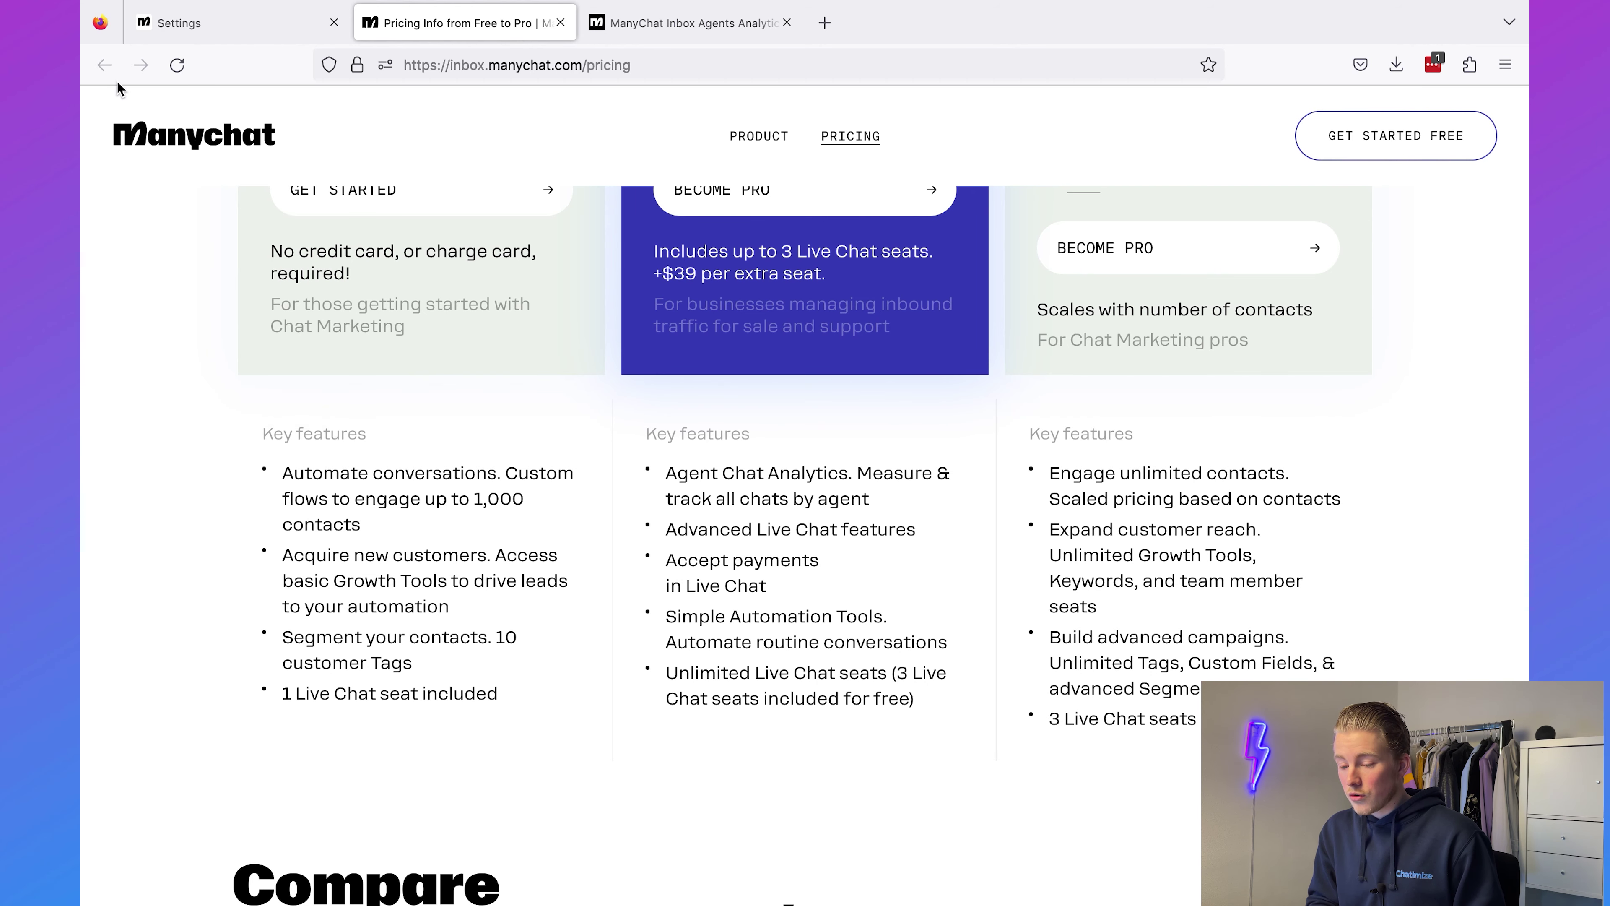
pyautogui.click(235, 25)
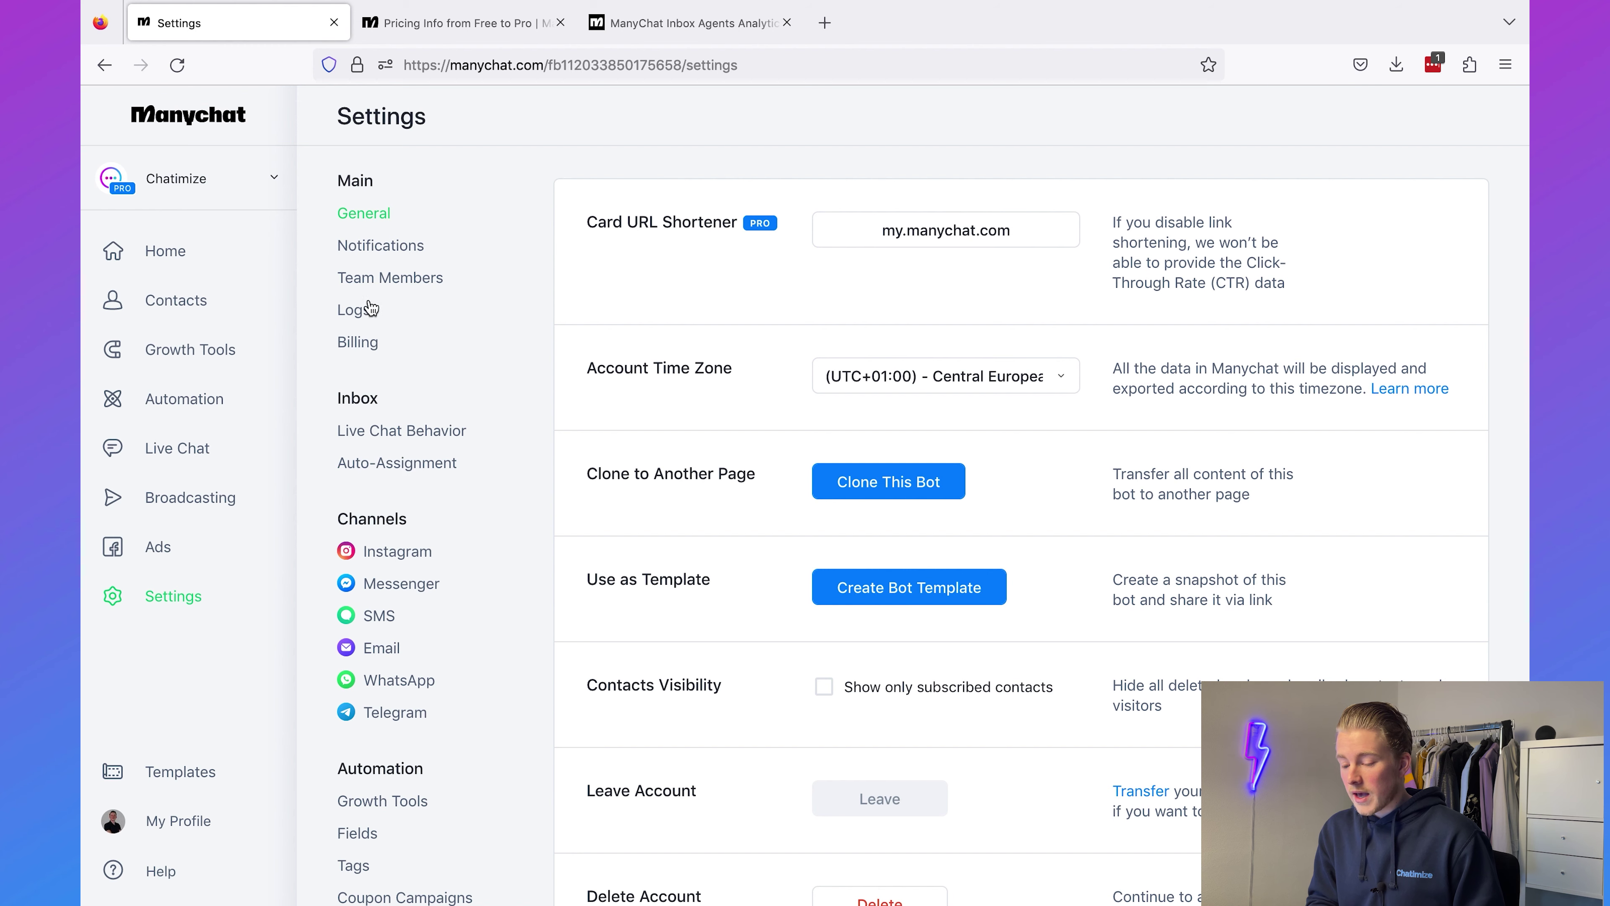
# Step: Go to Team Members > Groups and start a new group with + Group
pyautogui.click(368, 277)
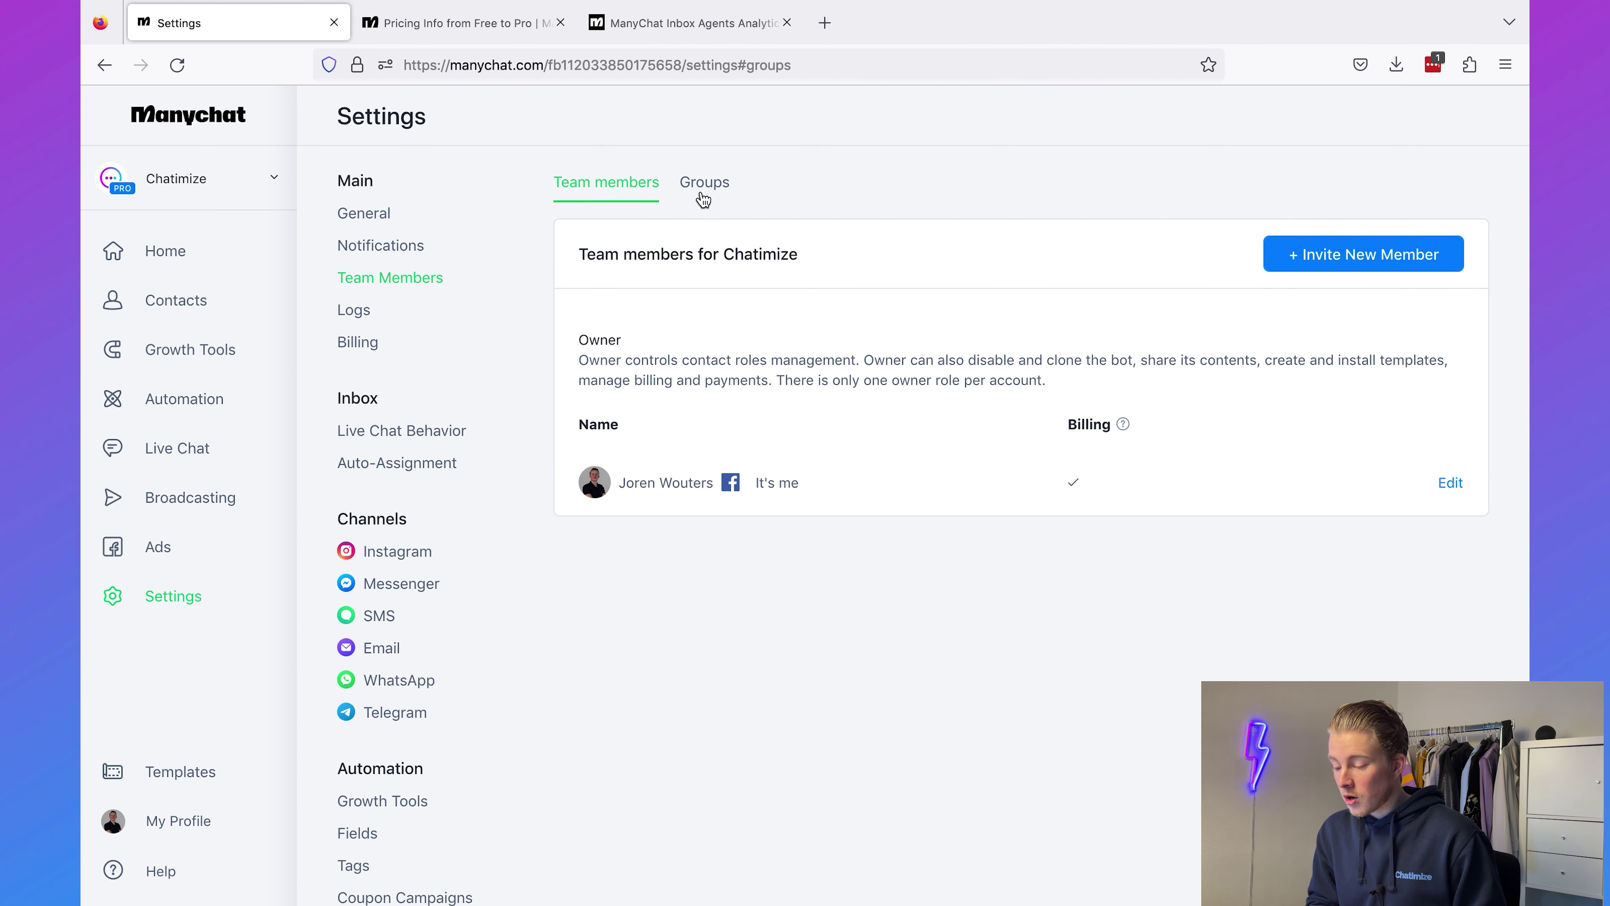
pyautogui.click(704, 184)
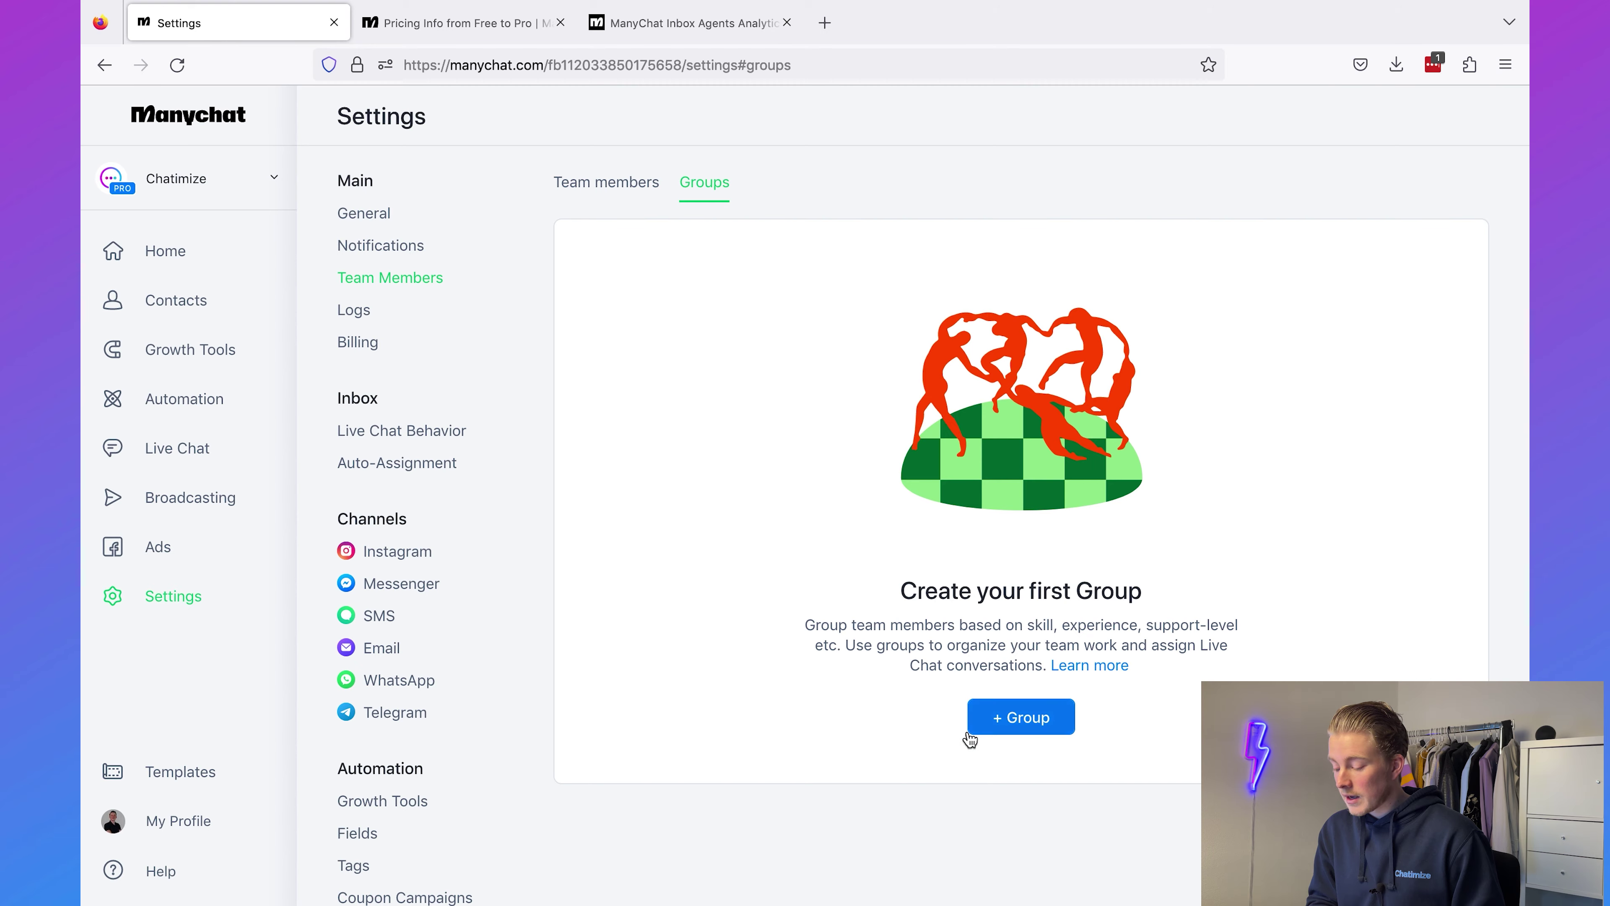
pyautogui.click(1034, 711)
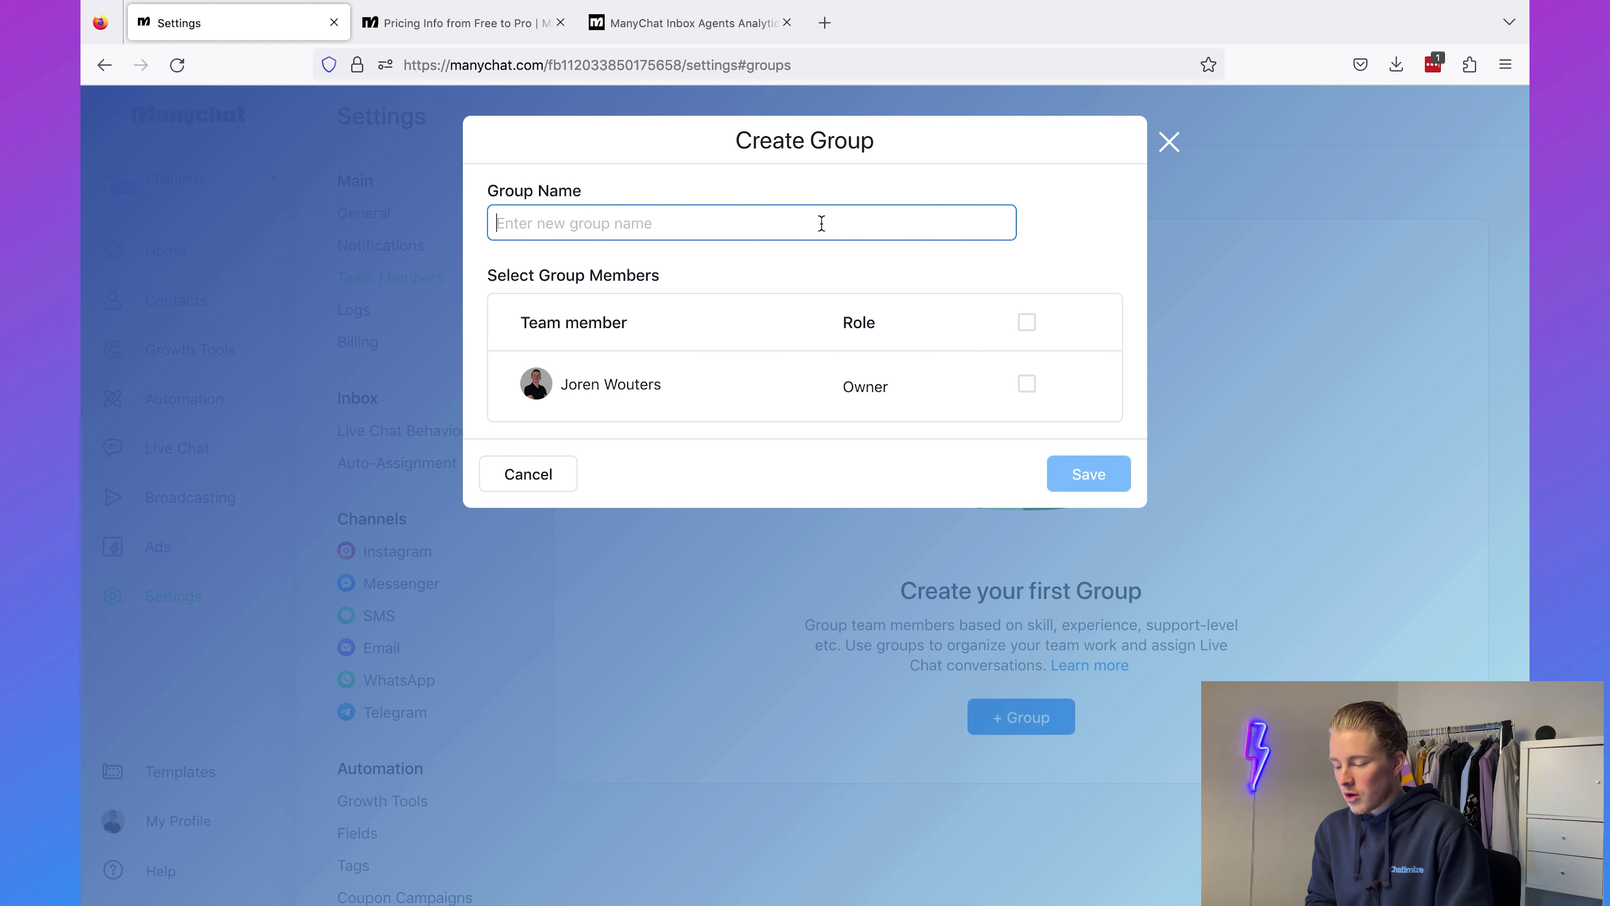
# Step: Create the 'Instagram' group with all team members and turn on Conversations Assignment
pyautogui.write('I')
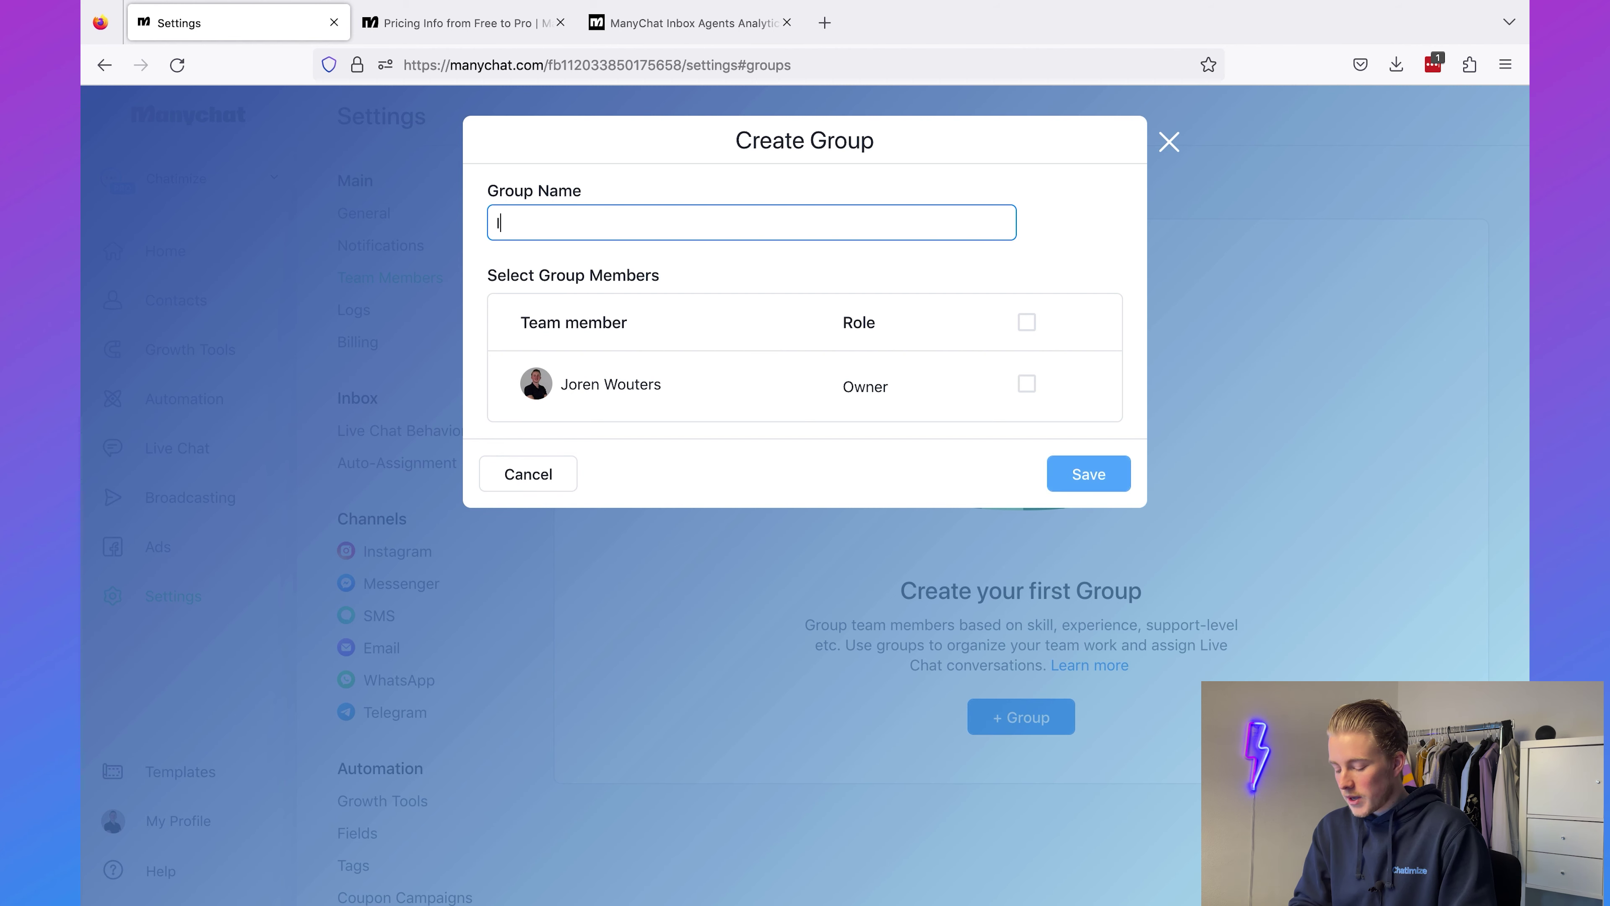
pyautogui.write('nstagram')
pyautogui.click(1068, 241)
pyautogui.click(1027, 322)
pyautogui.click(1084, 472)
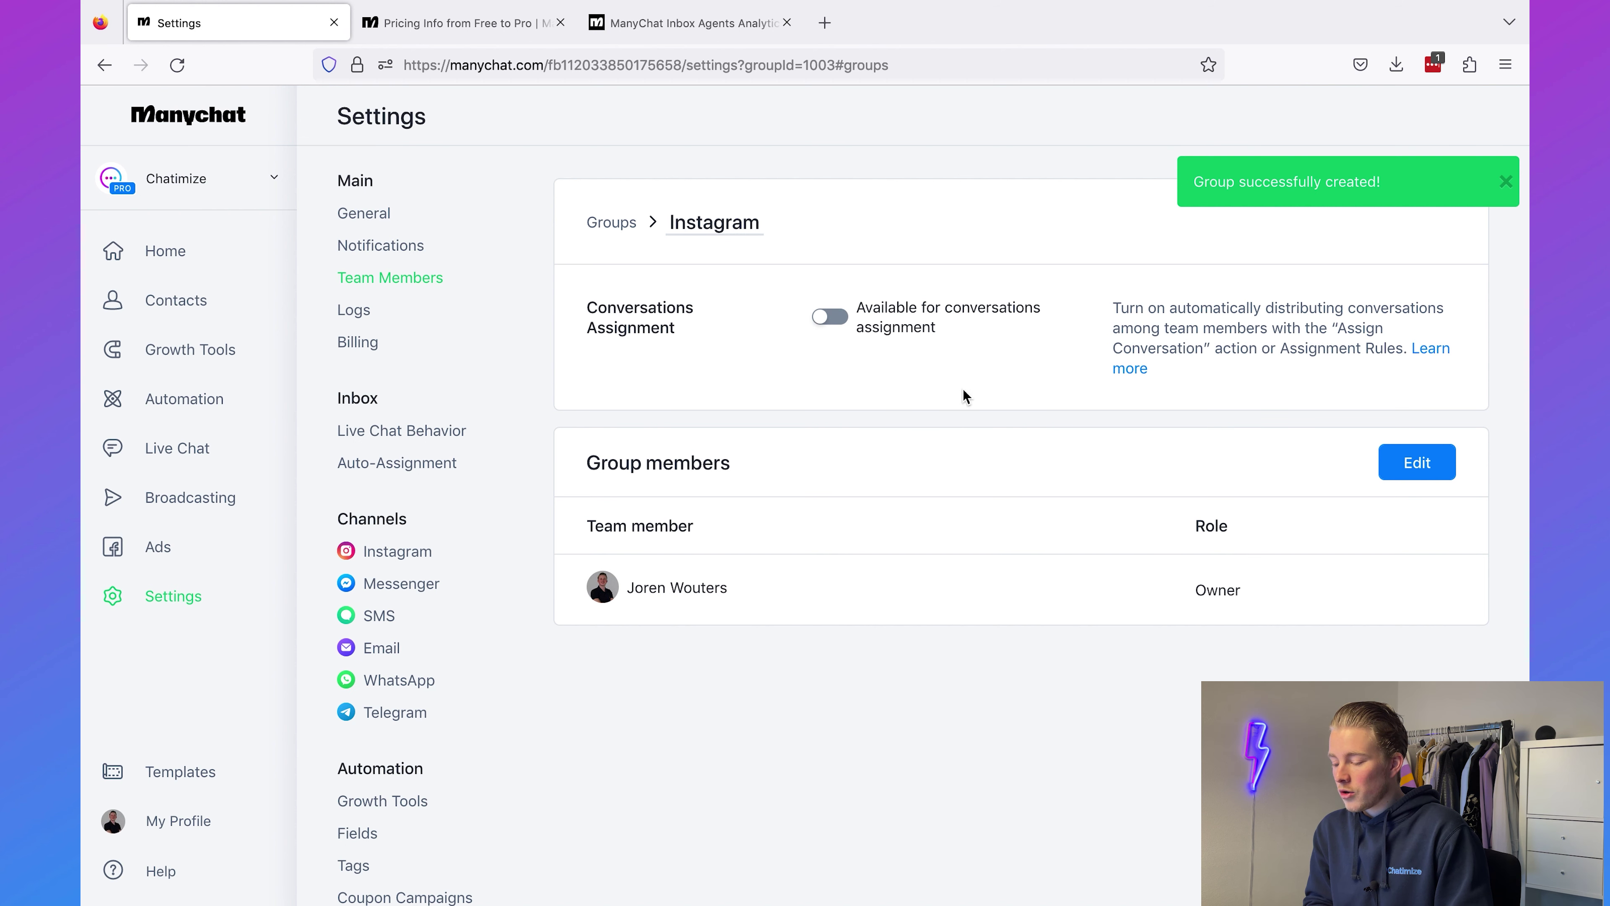
pyautogui.click(831, 318)
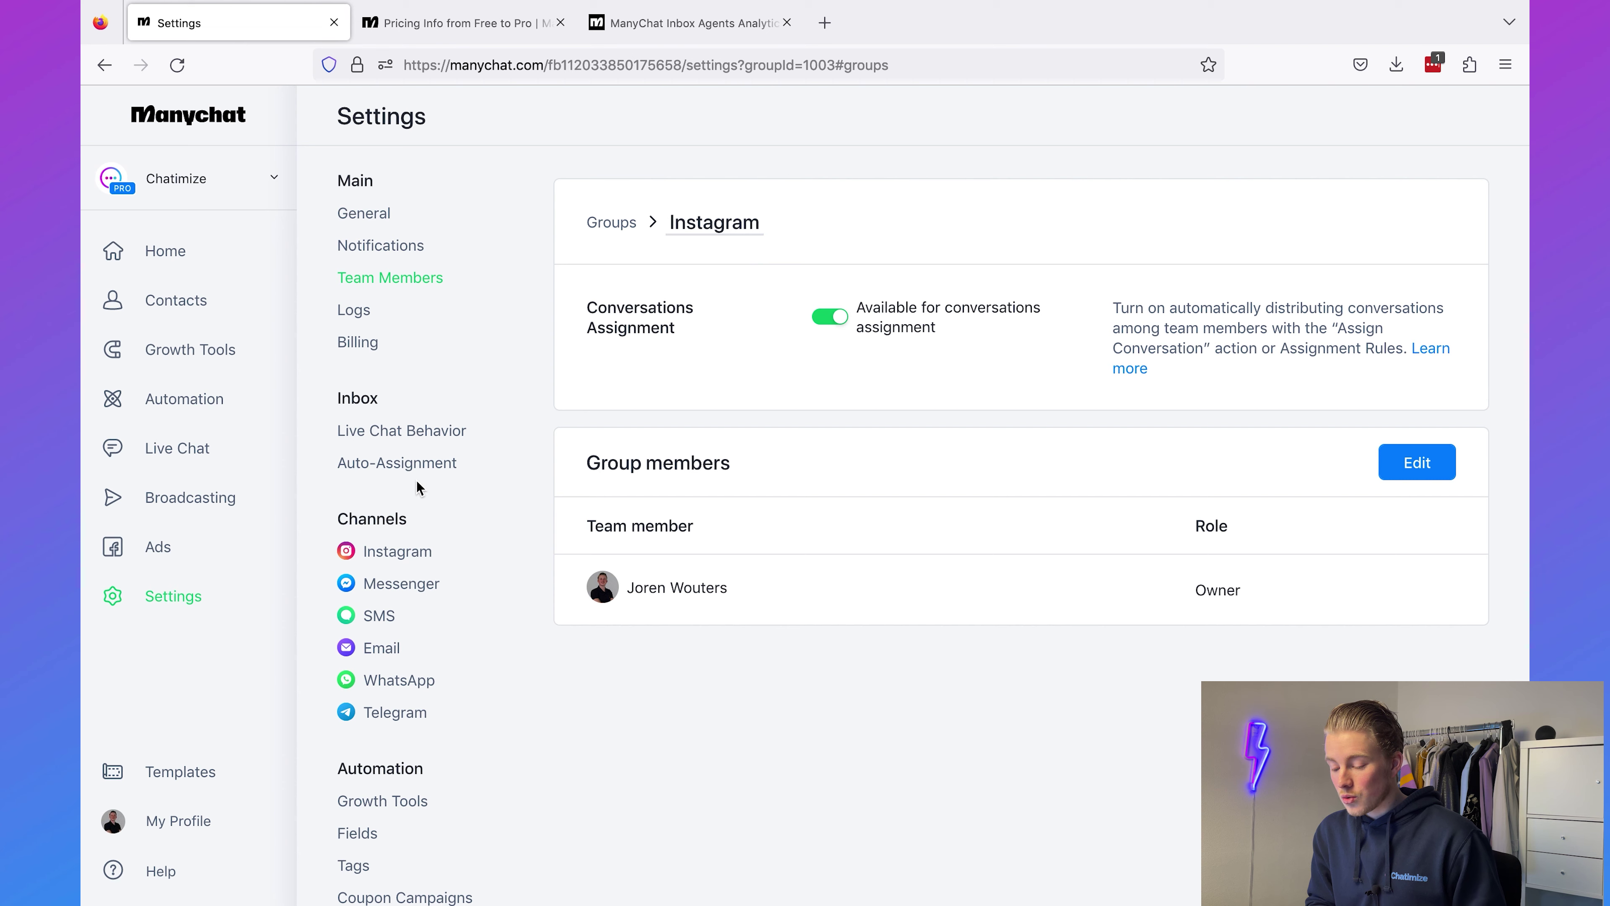
# Step: In Auto-Assignment, try Basic mode, then select Advanced mode and scroll to Assignment Rules
pyautogui.click(406, 464)
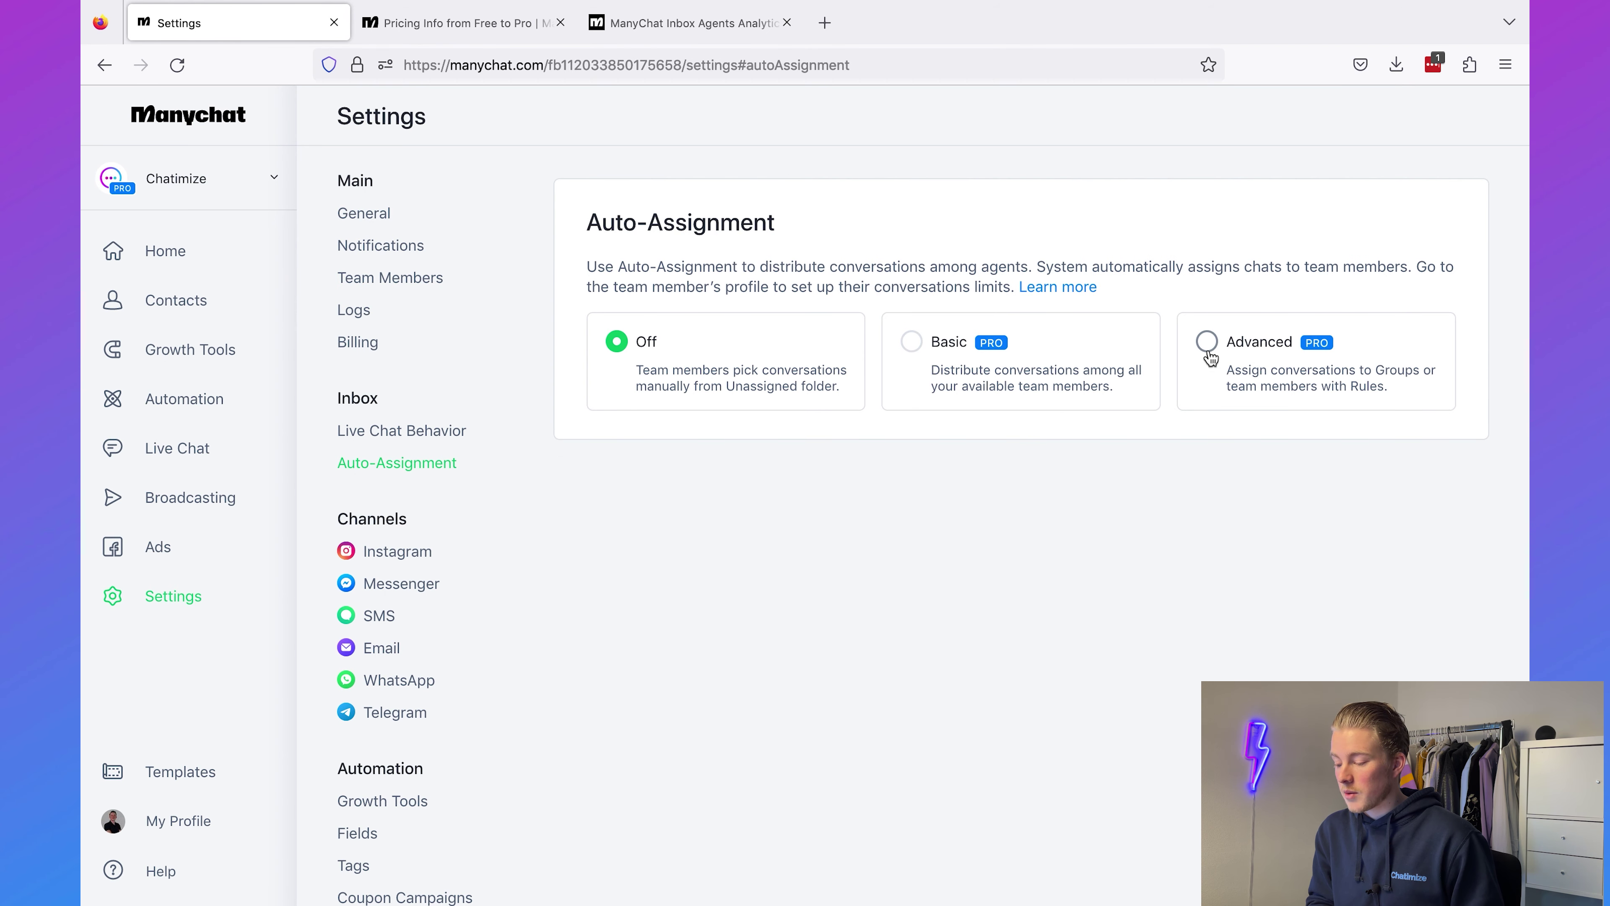
pyautogui.click(912, 340)
pyautogui.tripleClick(905, 279)
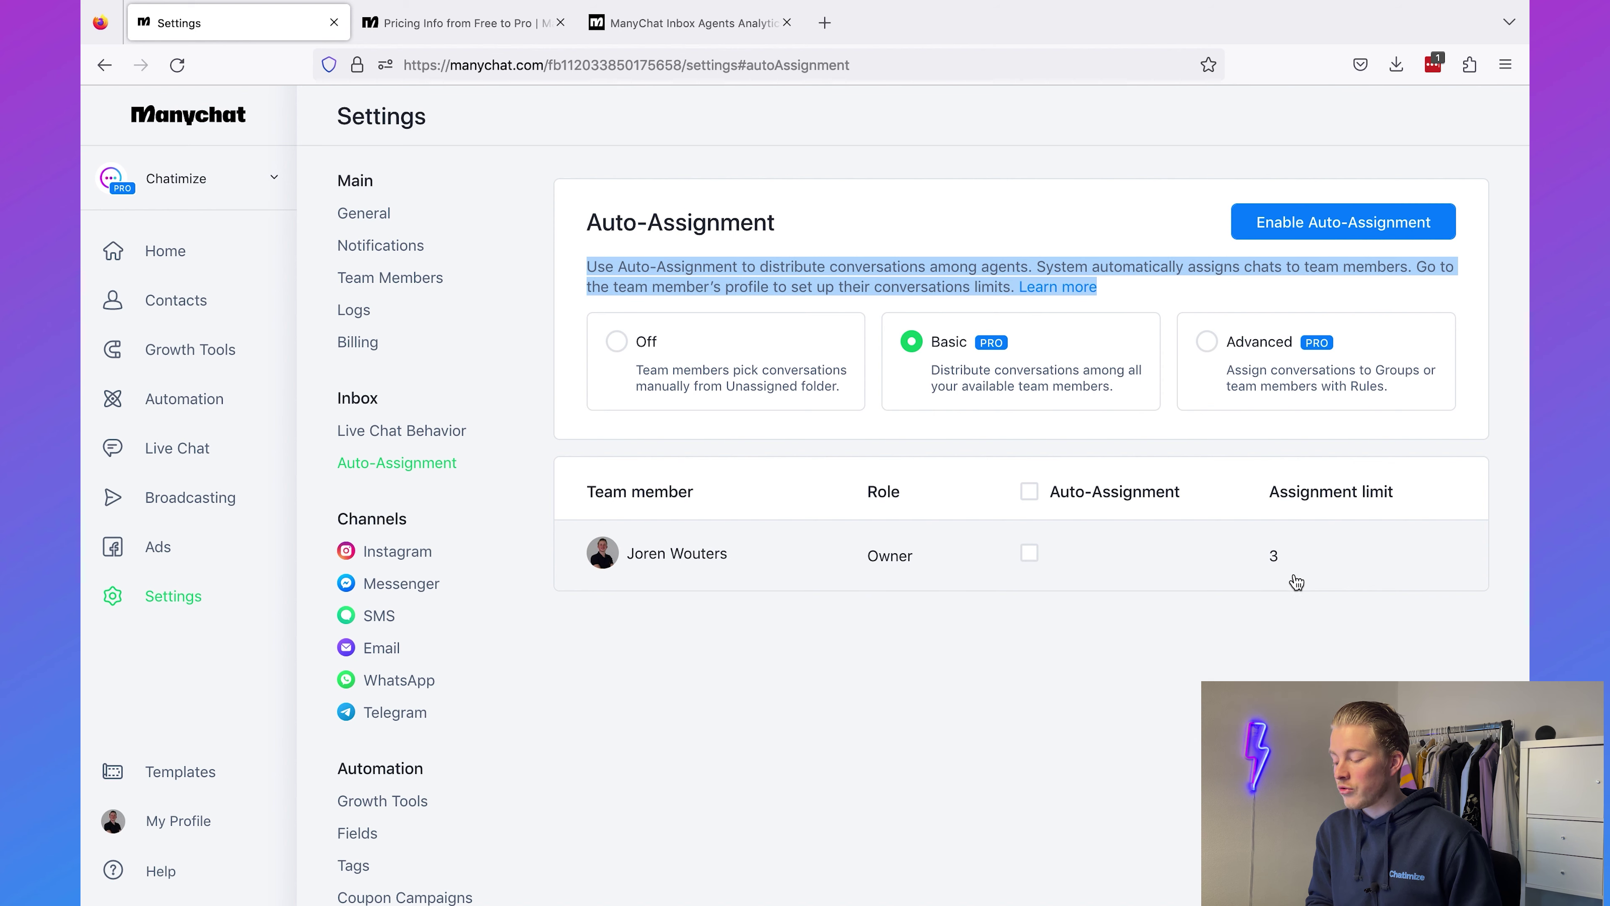
pyautogui.click(1290, 621)
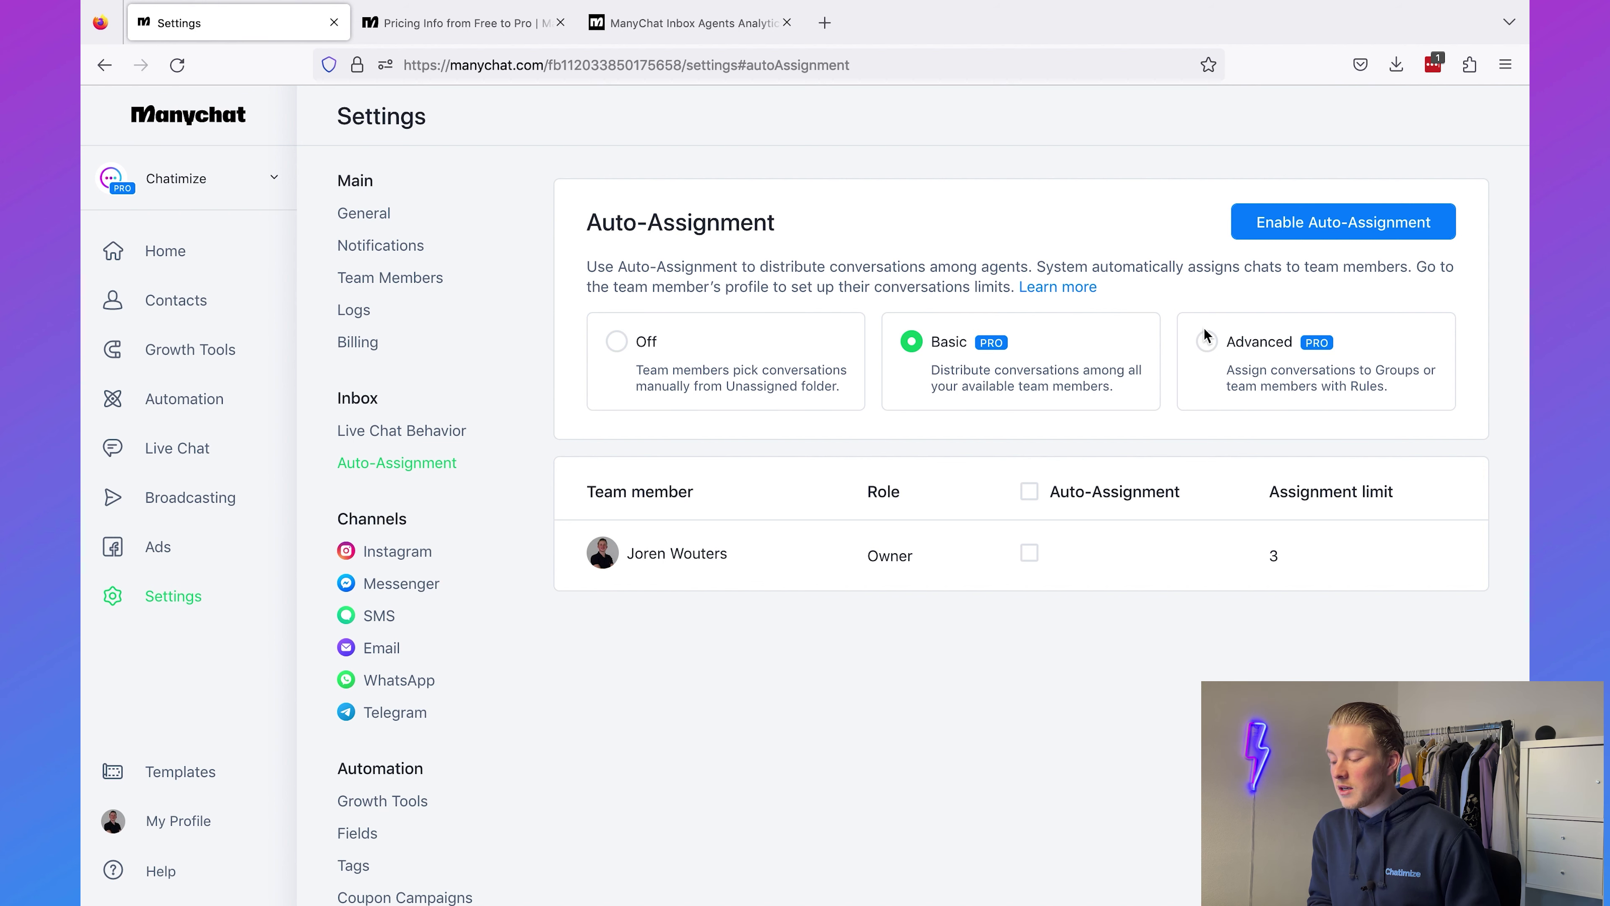
pyautogui.click(1206, 341)
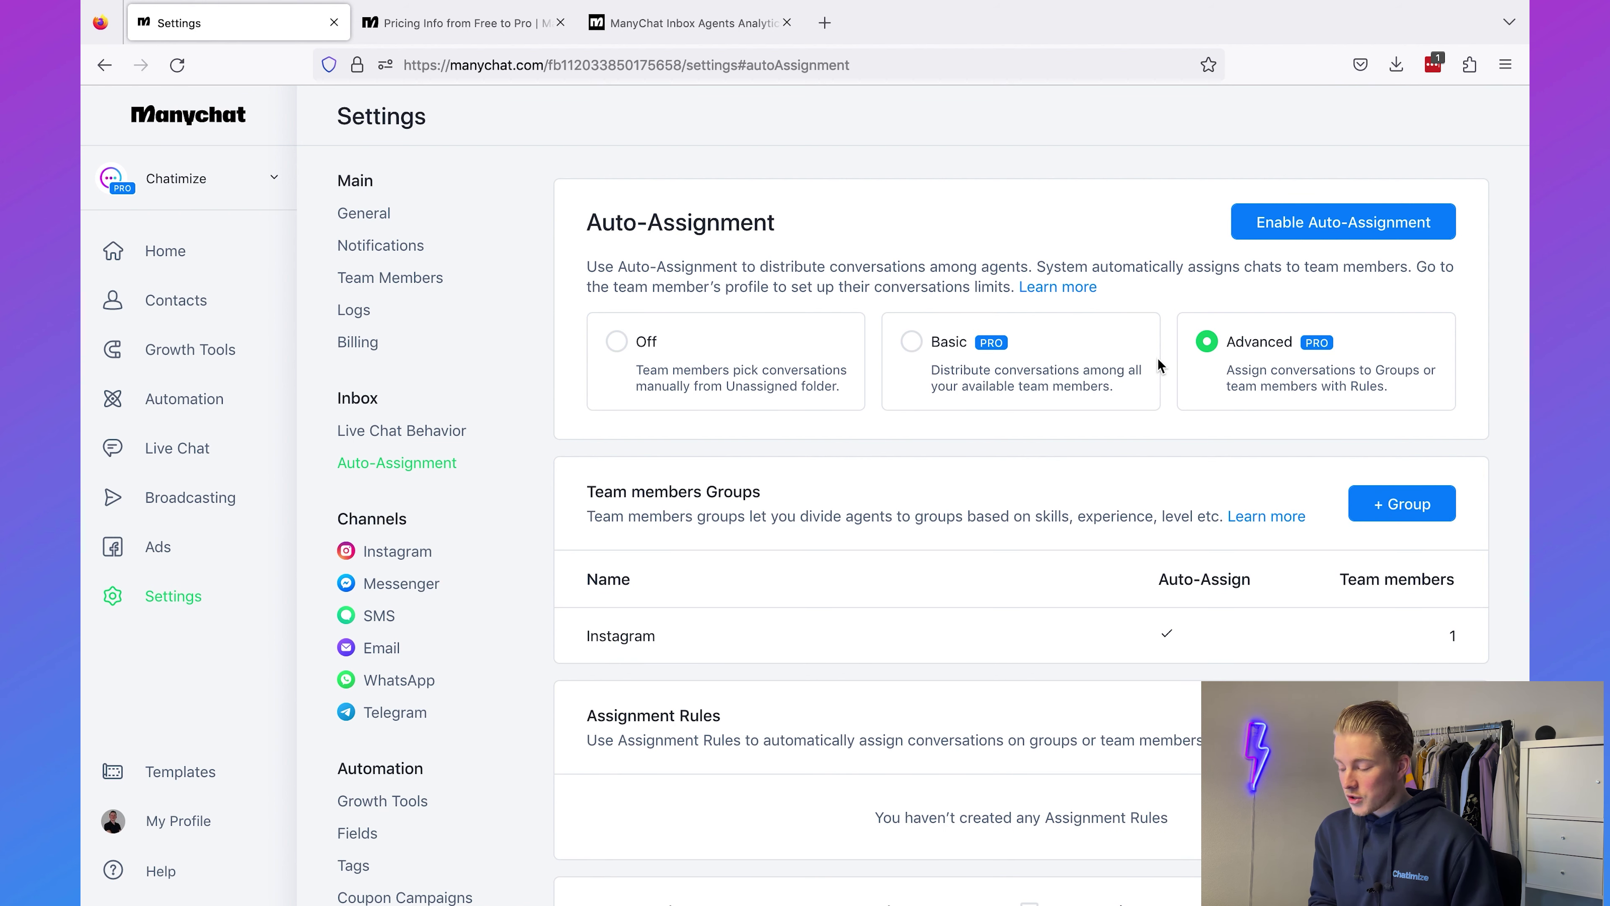
pyautogui.scroll(-5, 1157, 365)
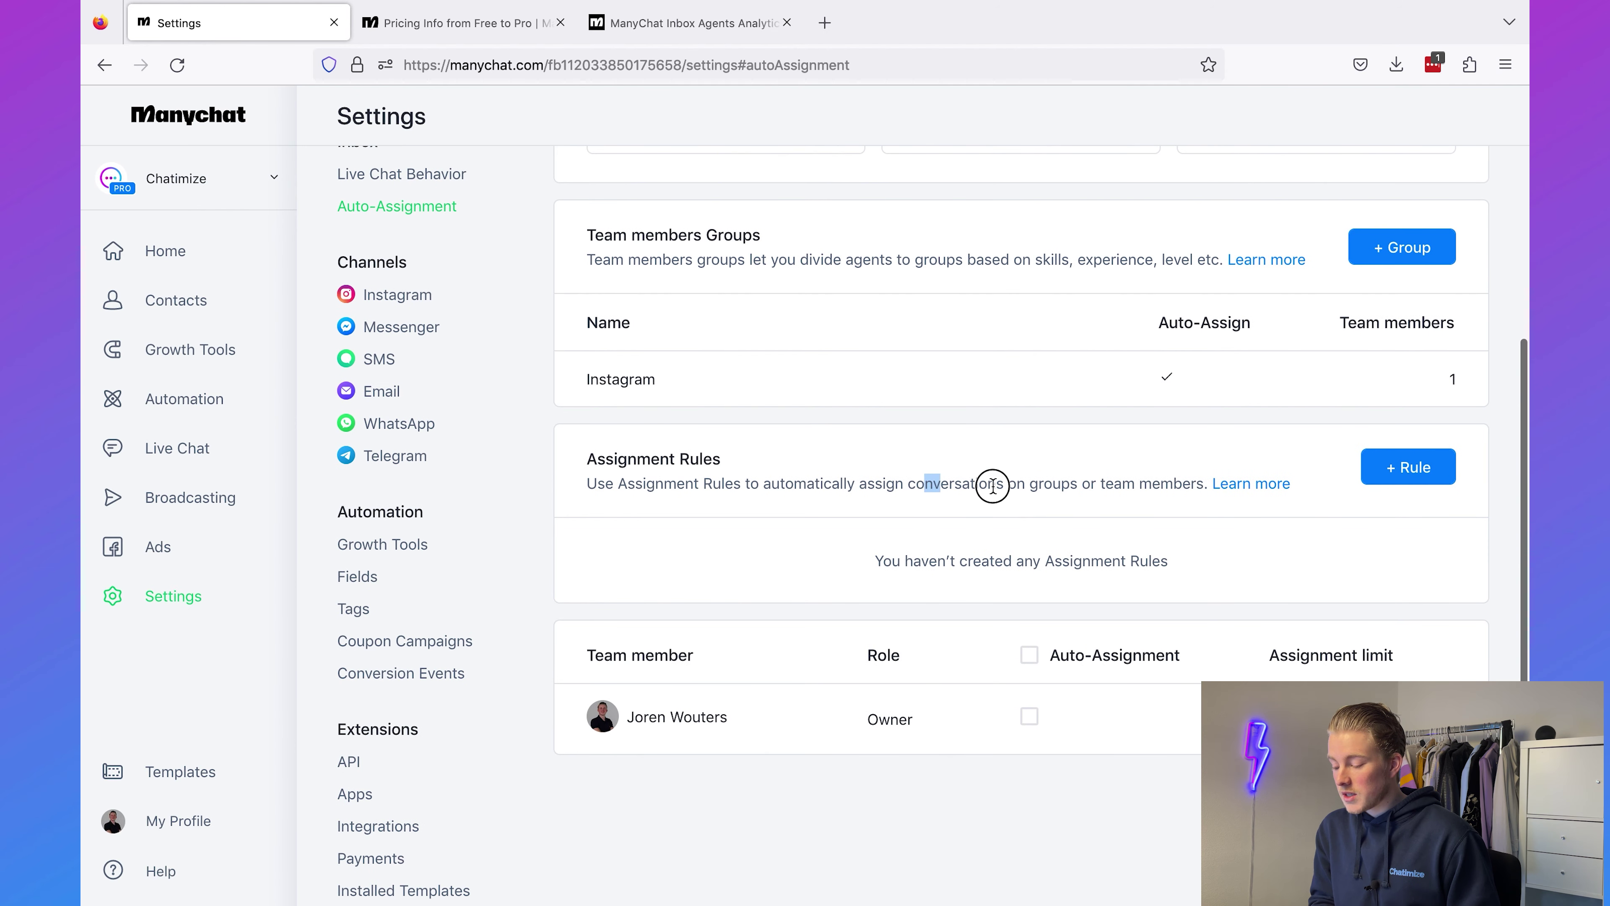
# Step: Add a rule with a Channel = Instagram condition that assigns conversations to the Instagram group
pyautogui.click(1373, 473)
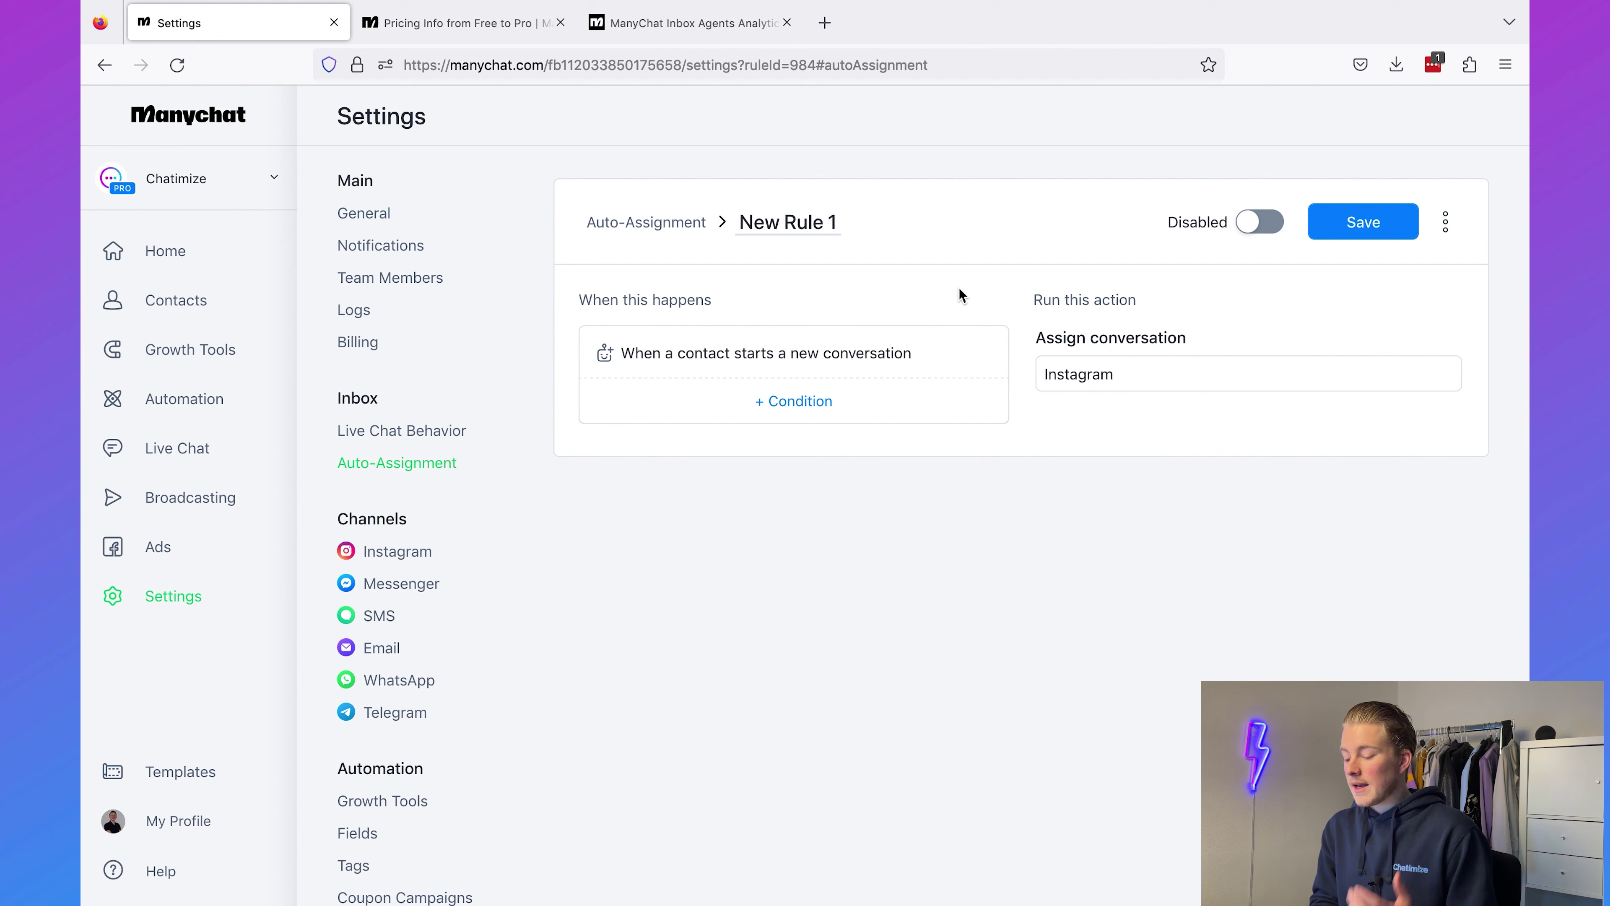
pyautogui.click(809, 401)
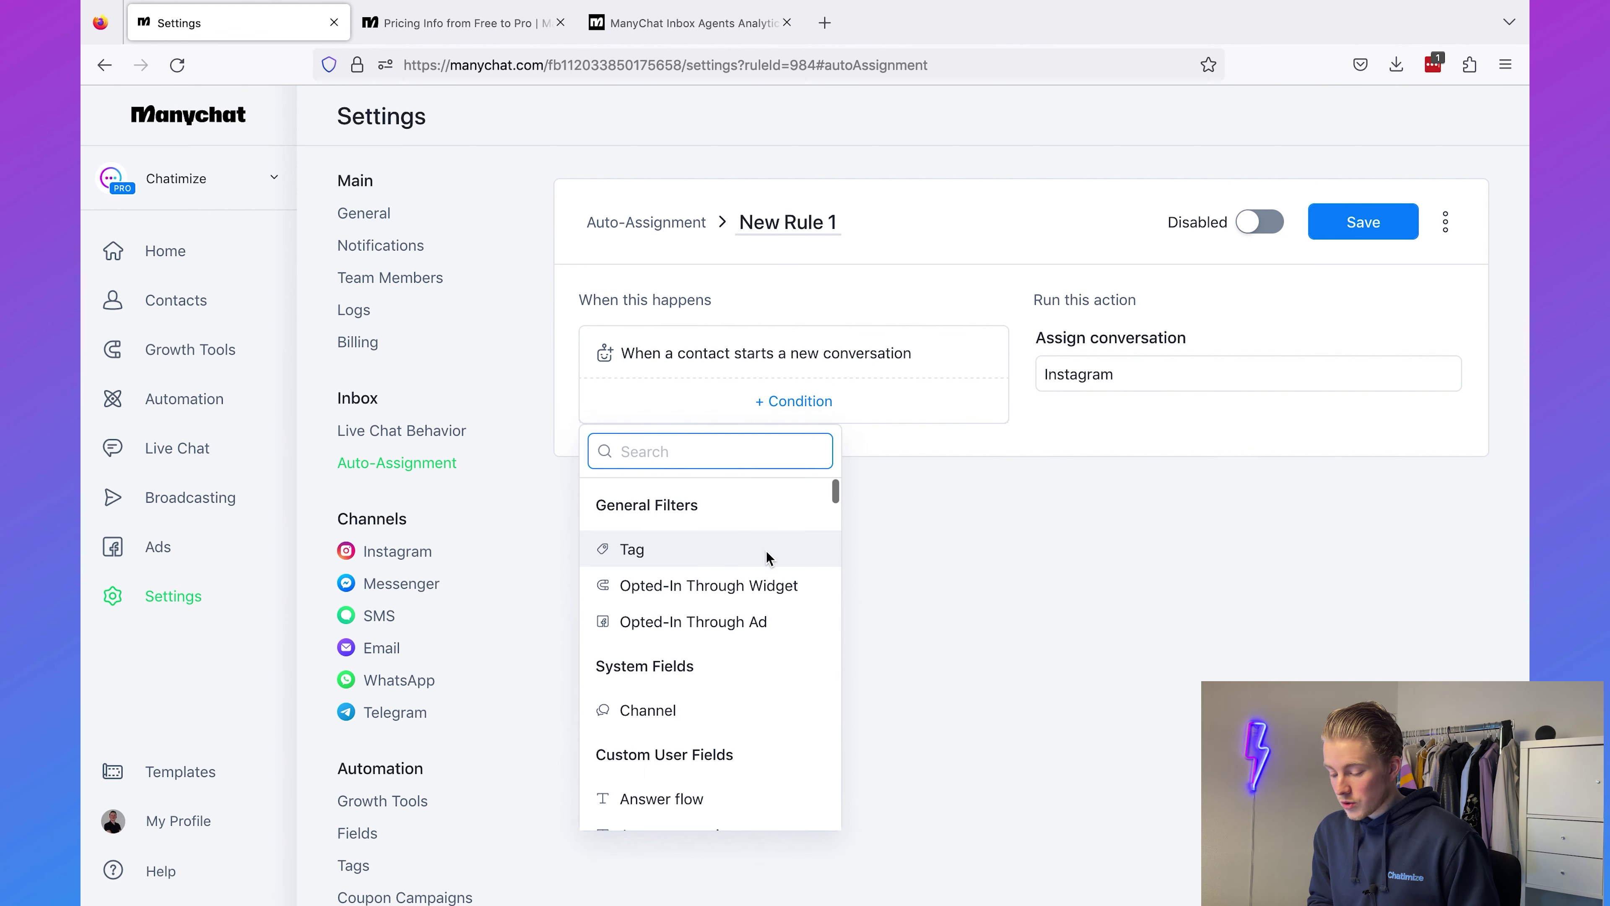
pyautogui.click(719, 710)
pyautogui.click(891, 526)
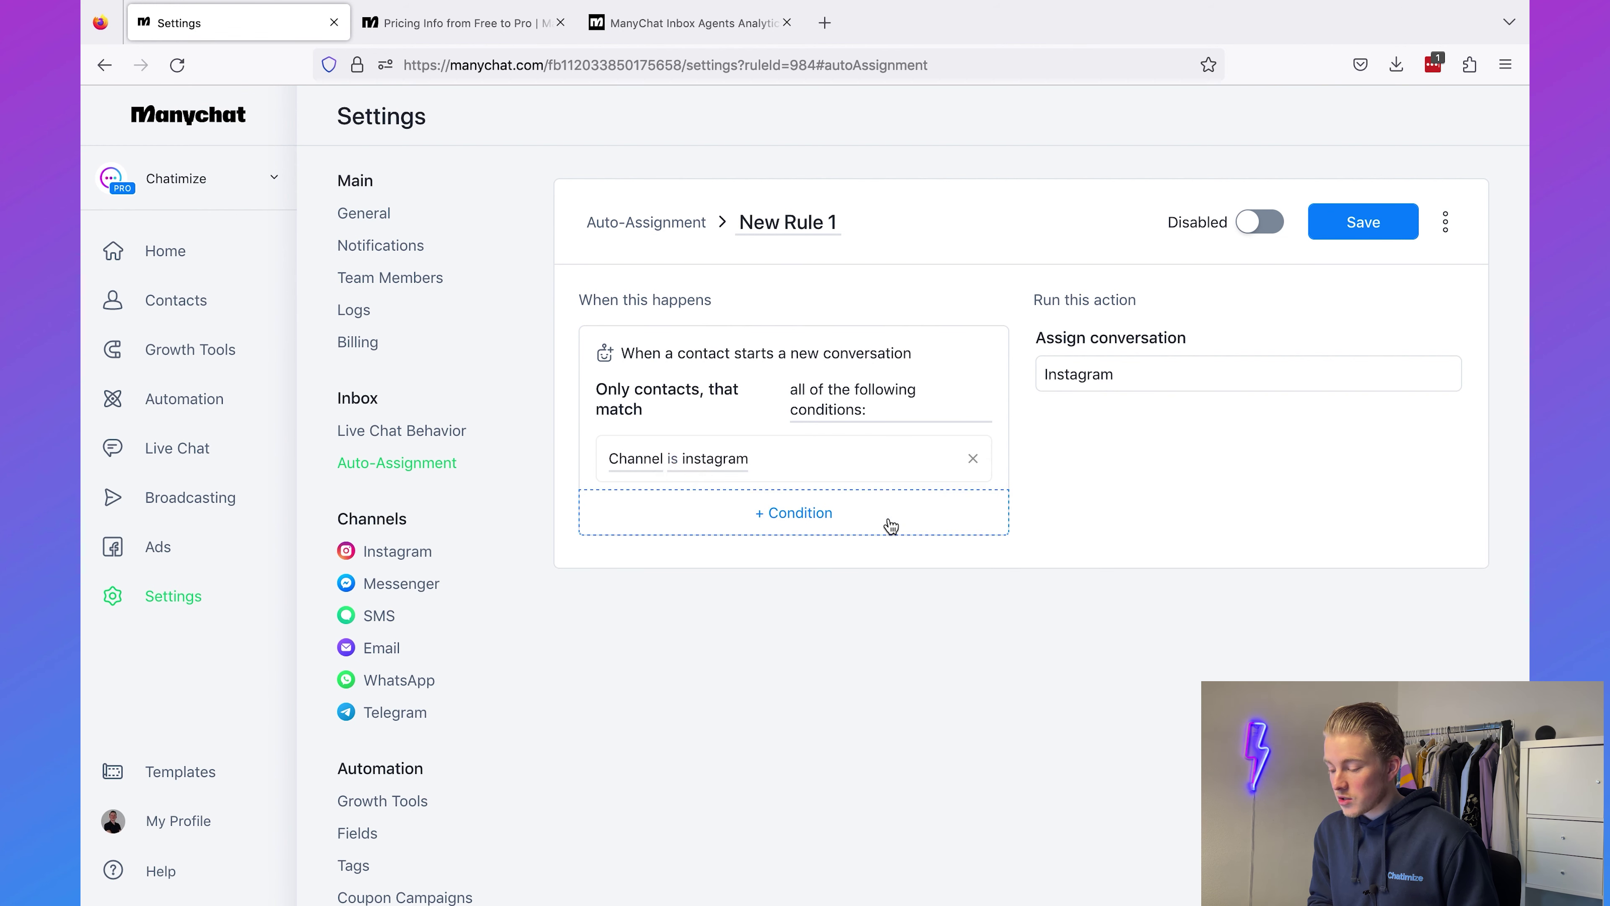
pyautogui.click(1106, 375)
pyautogui.click(1102, 462)
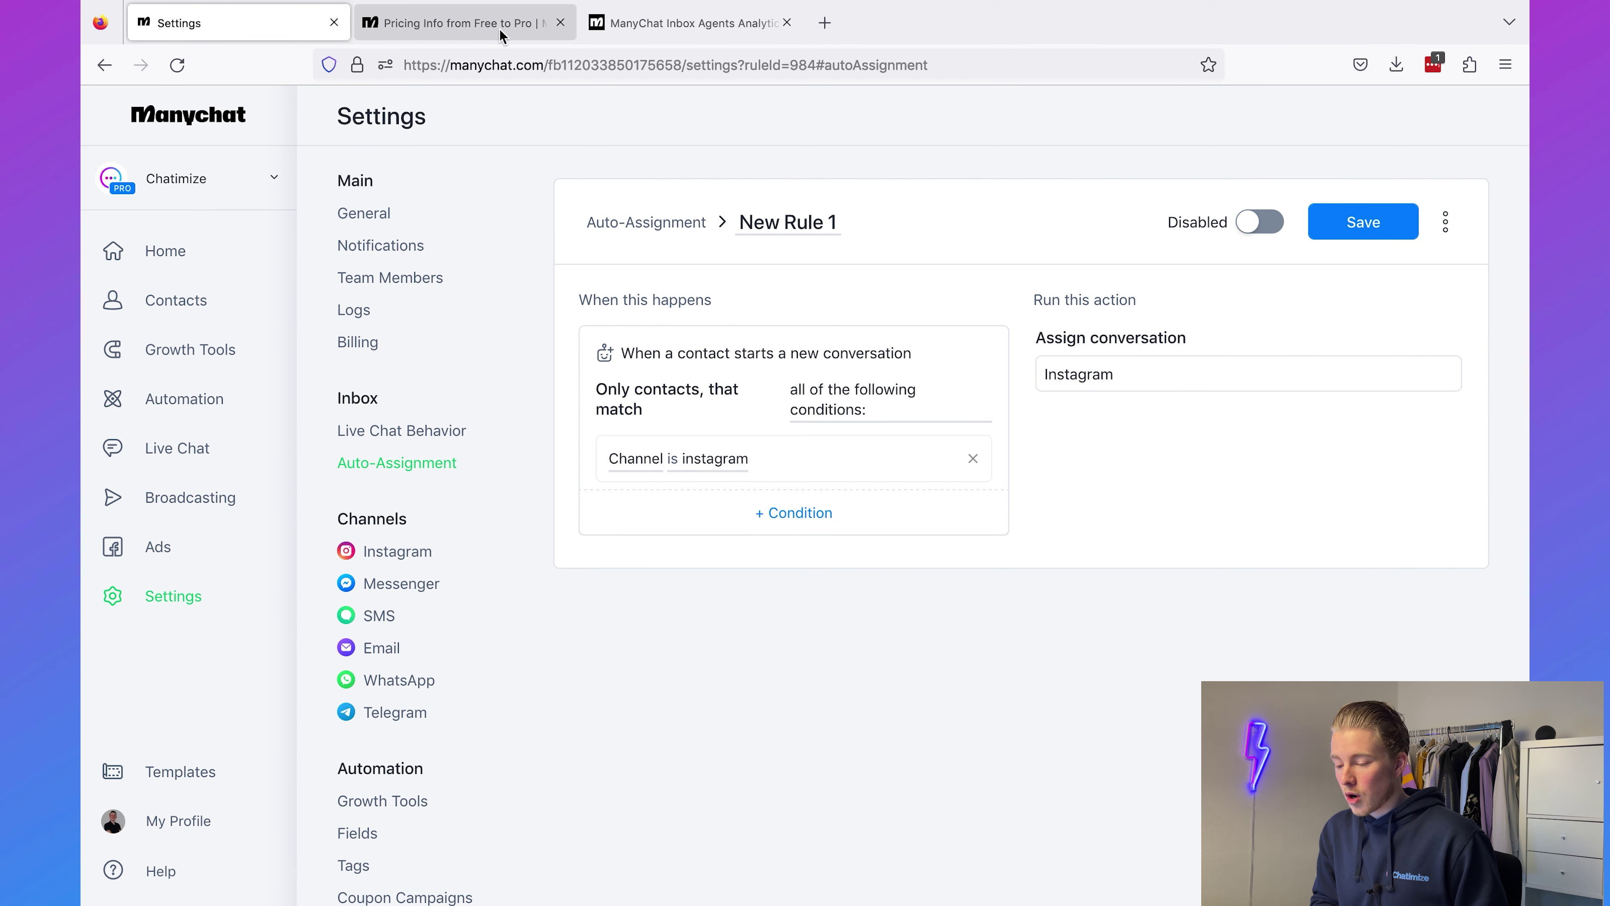
# Step: Return to the pricing page and check the Inbox plan's $99/month price and seats
pyautogui.click(495, 32)
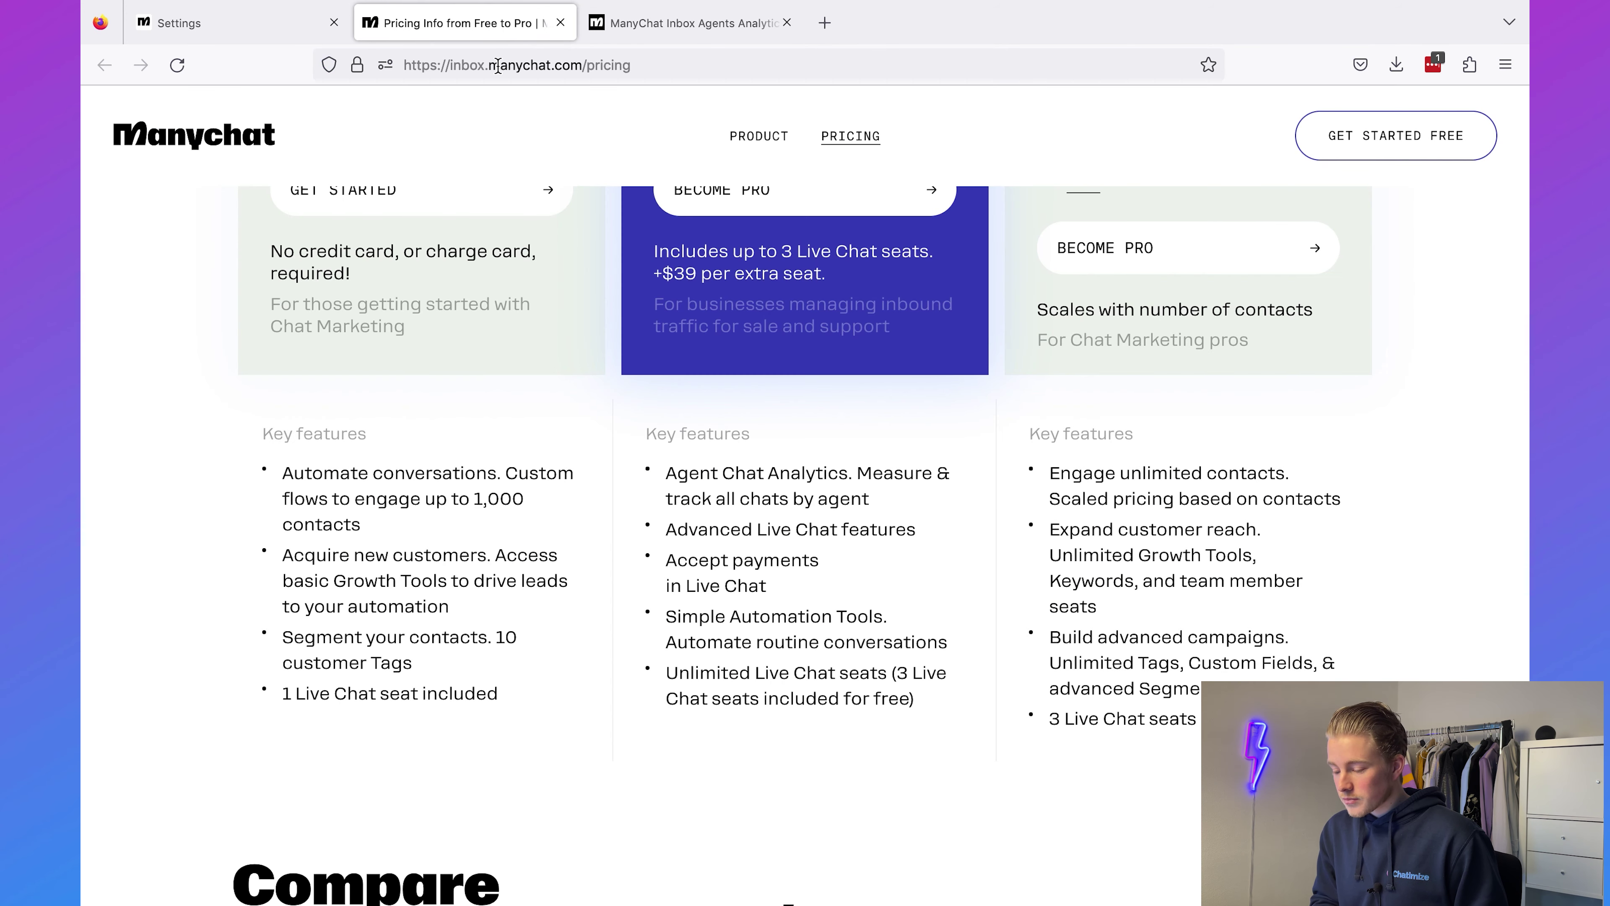
pyautogui.scroll(10, 888, 528)
pyautogui.moveTo(654, 666); pyautogui.dragTo(804, 666)
pyautogui.click(802, 668)
pyautogui.scroll(-5, 804, 668)
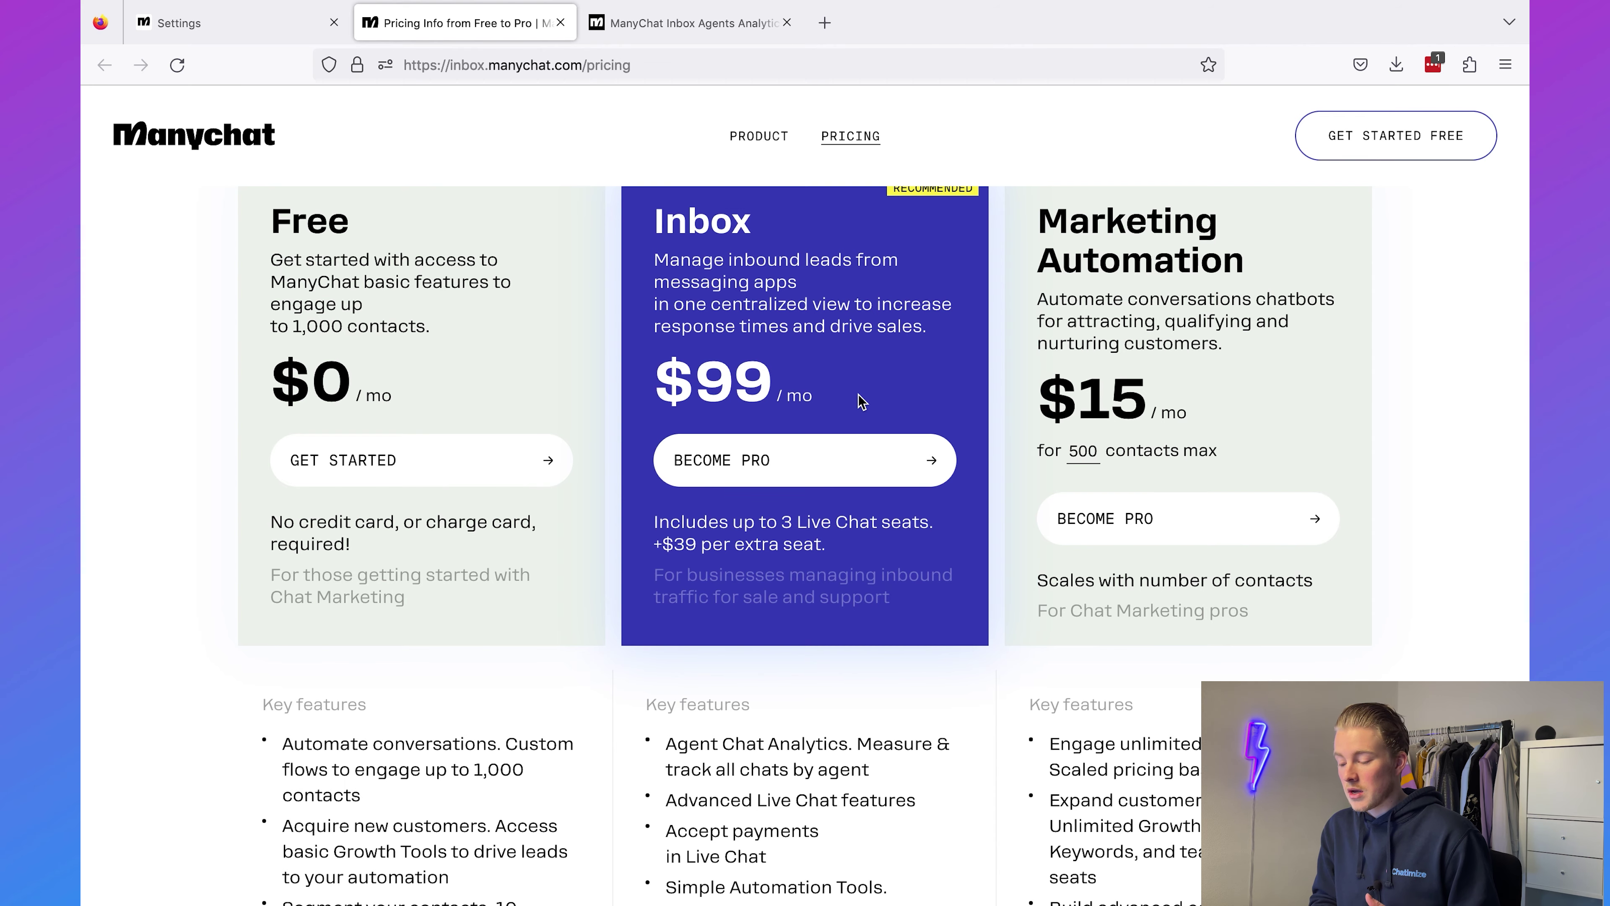
pyautogui.scroll(2, 862, 401)
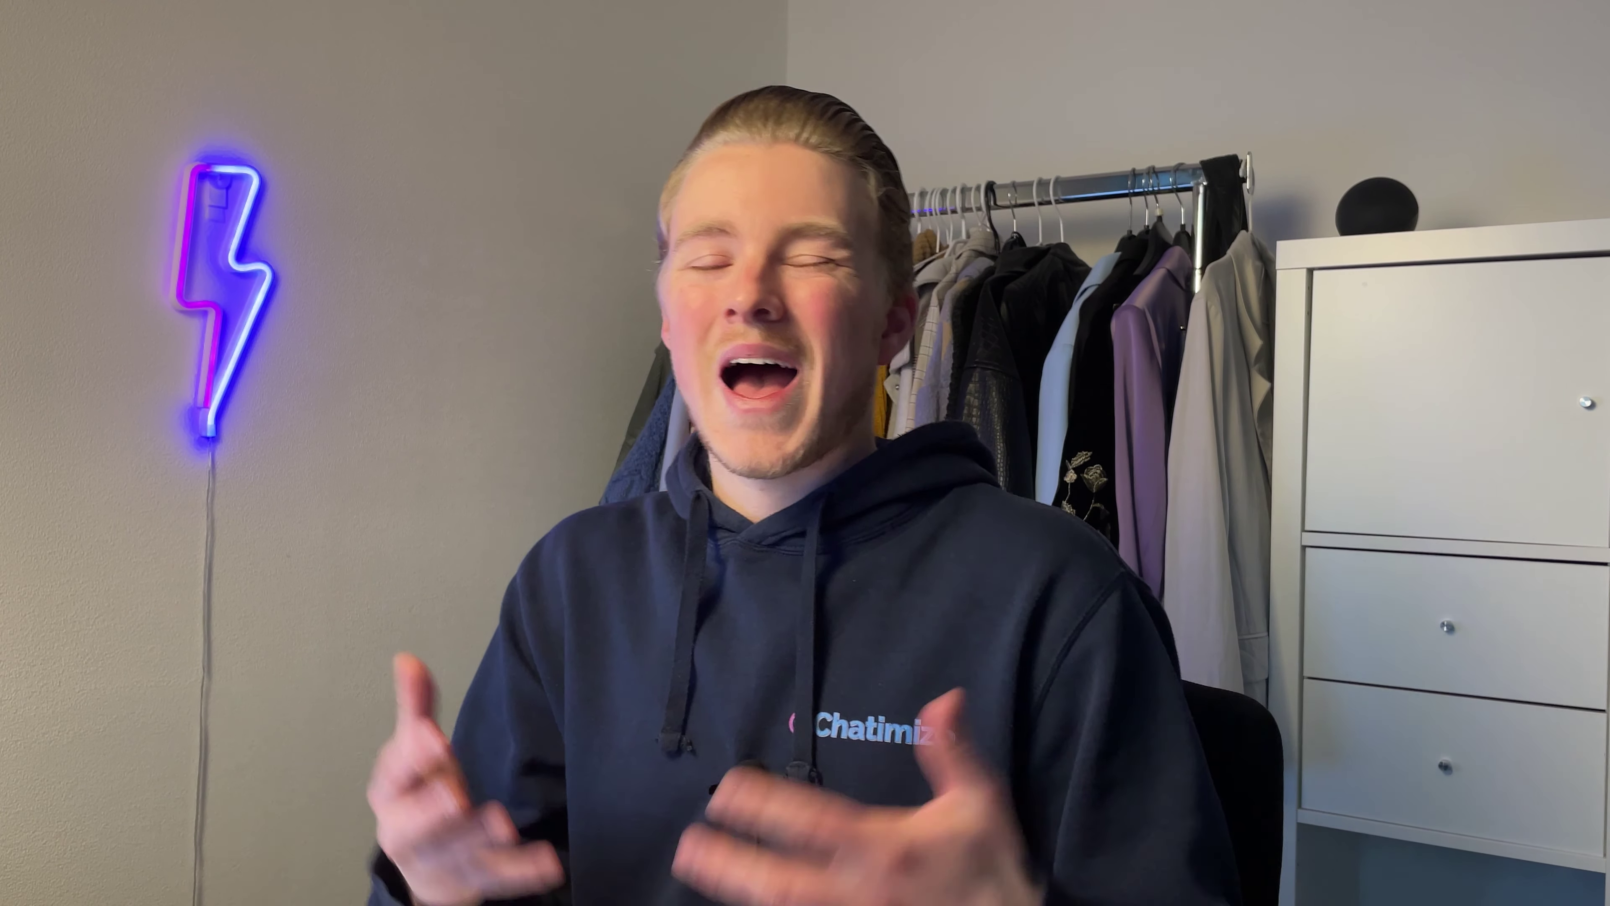